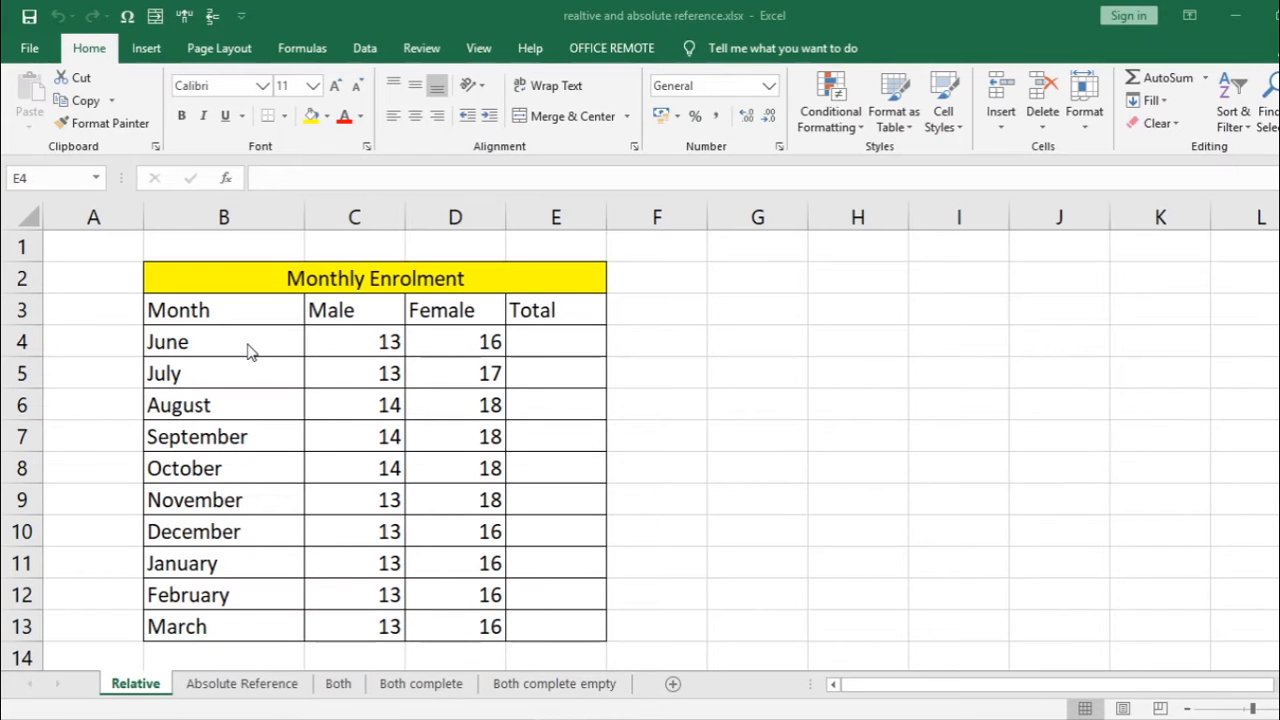
Enter the formula =C4+D4 in cell E4 to total June's male and female enrolment
left_click(555, 337)
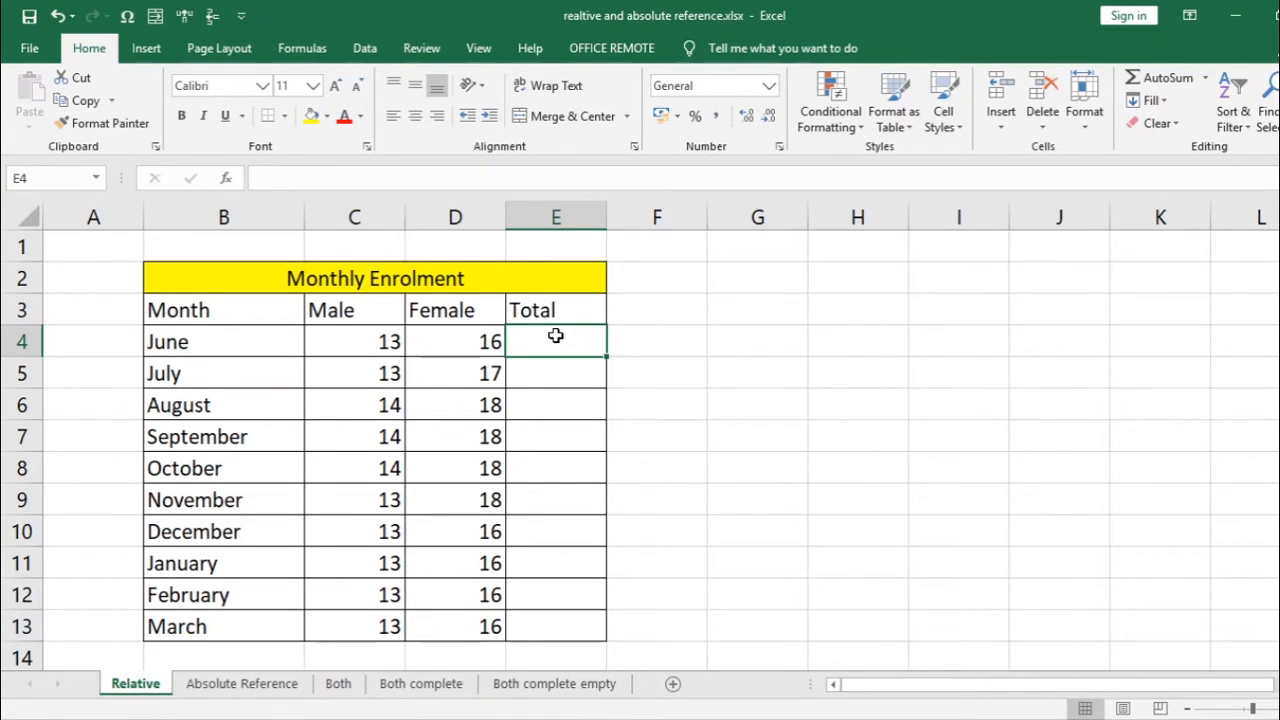
type("=")
left_click(380, 340)
type("+")
left_click(436, 342)
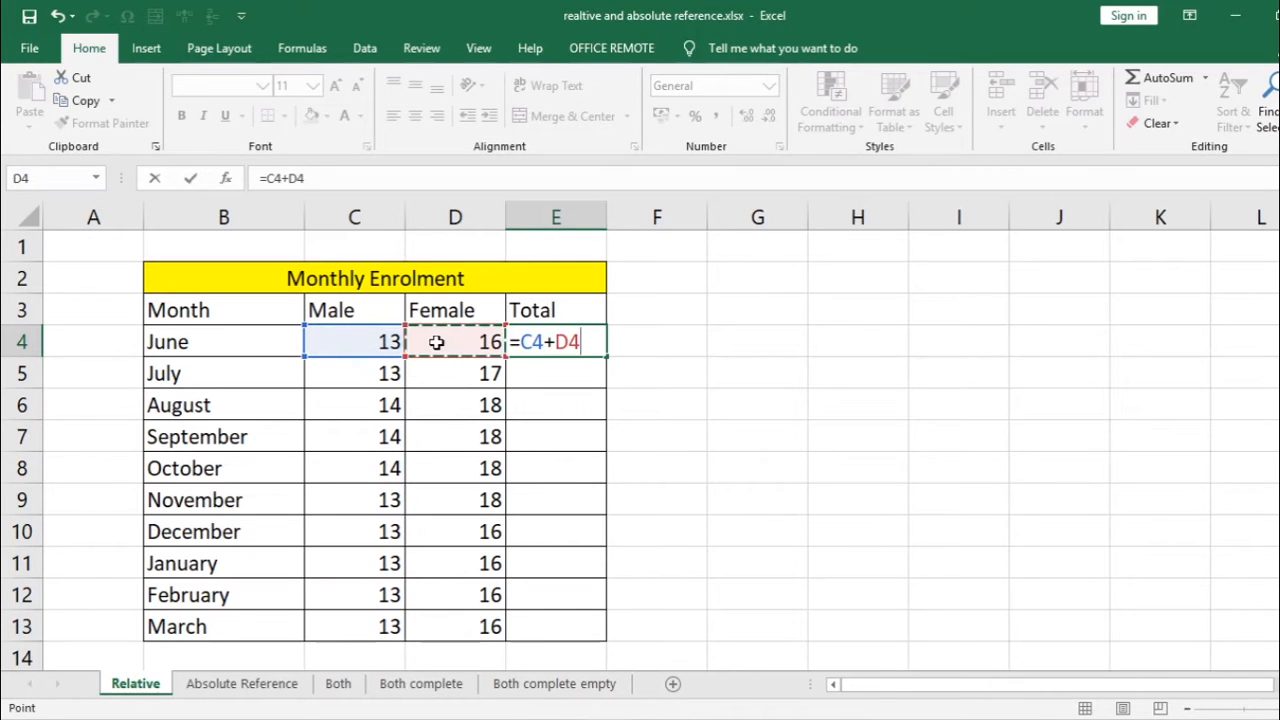
key("Return")
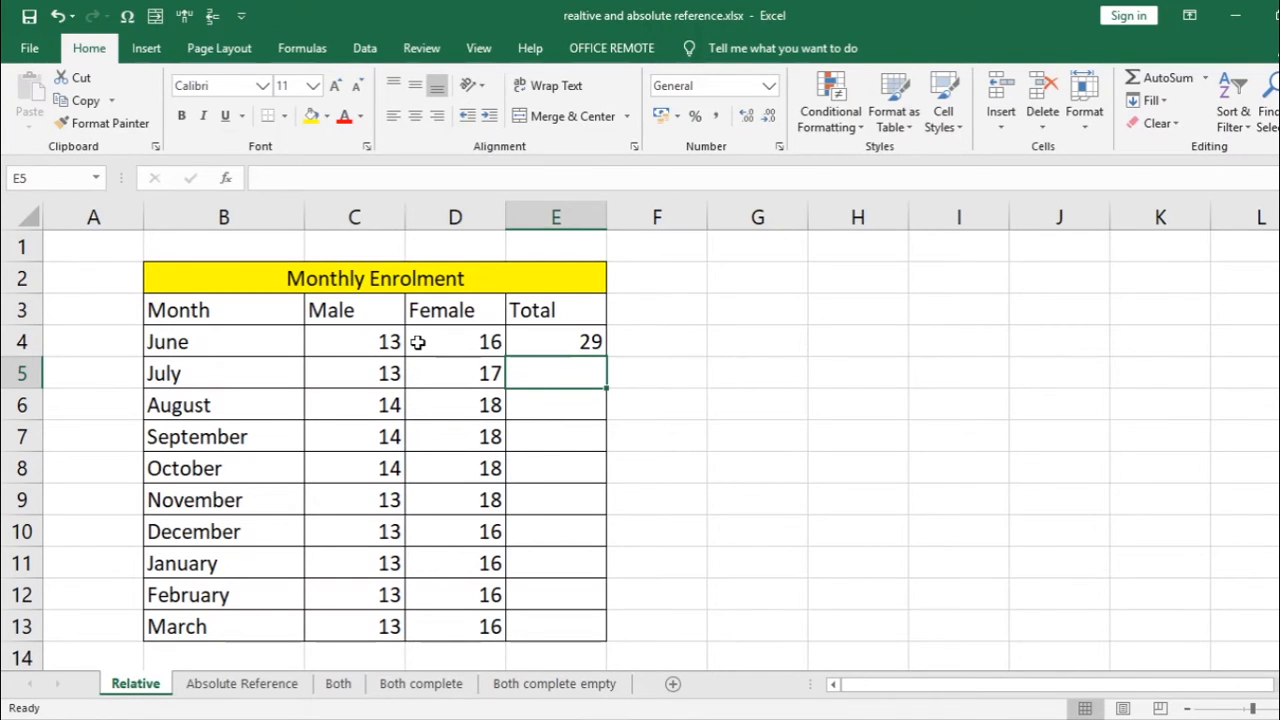
Copy the June total formula into July's Total cell E5 and check the two July cells it adds
left_click(541, 332)
key("ctrl+c")
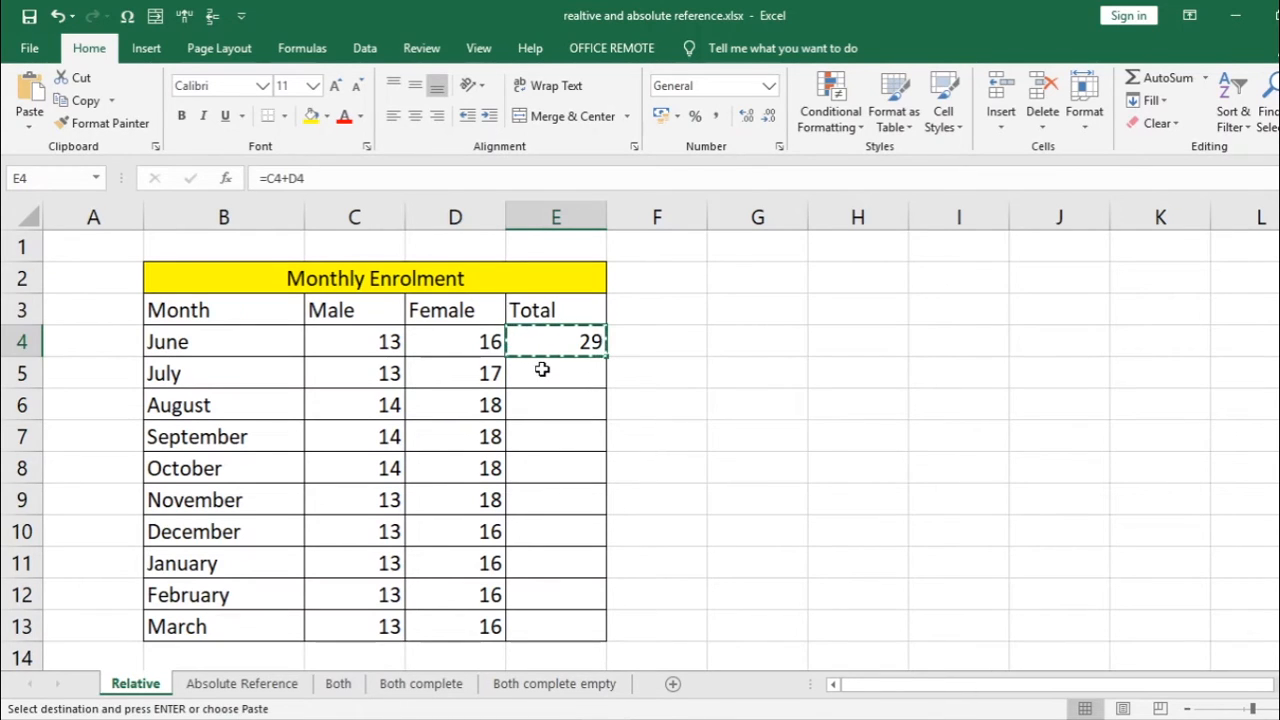
left_click(541, 370)
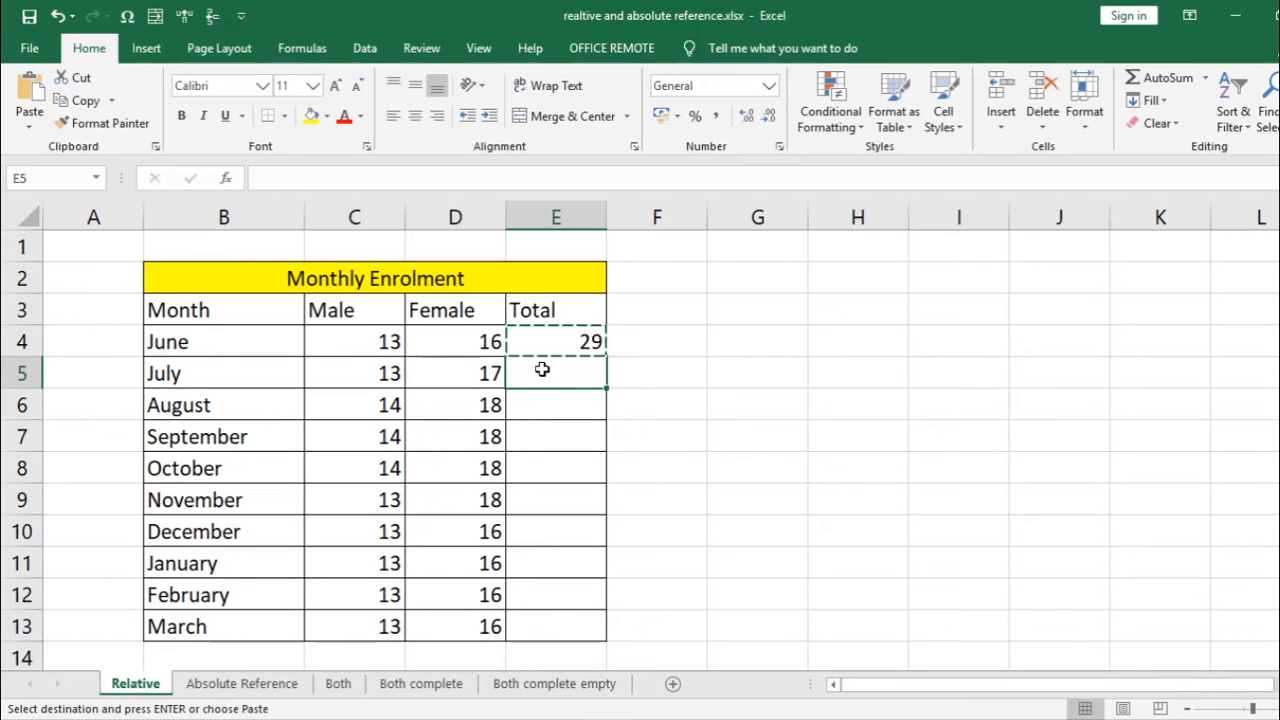
key("ctrl+v")
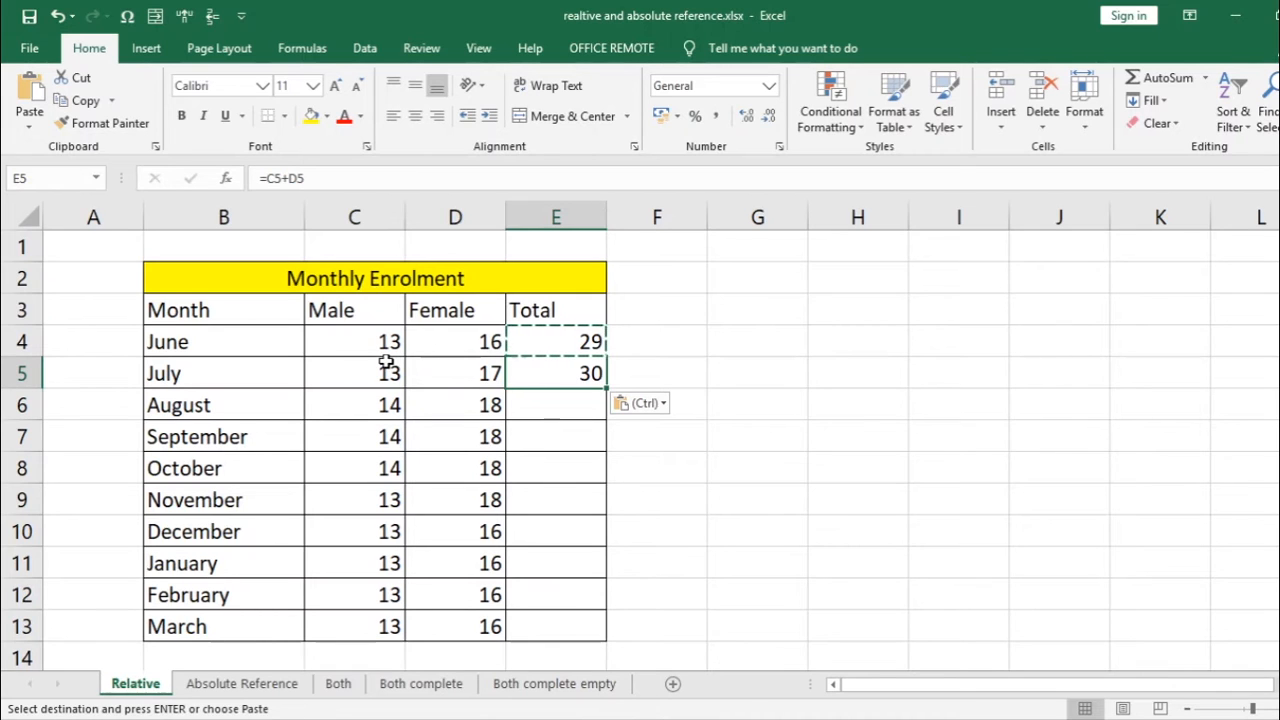
left_click(390, 364)
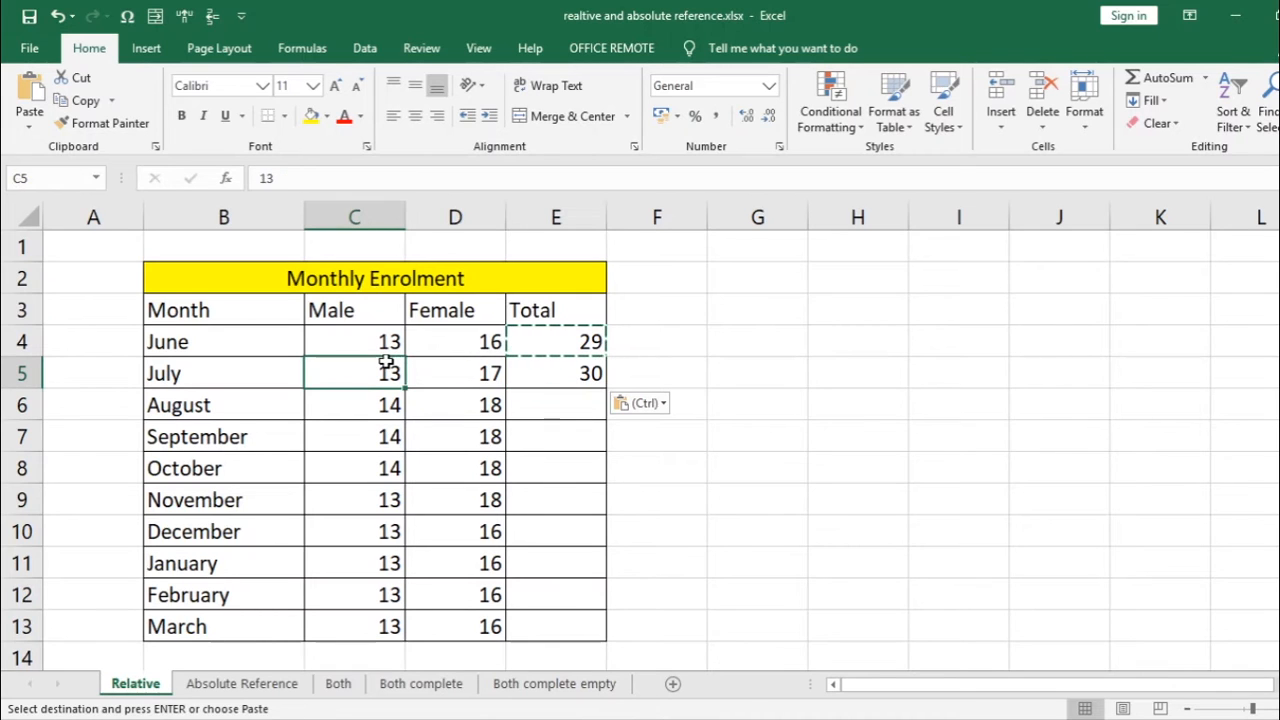
left_click(450, 375)
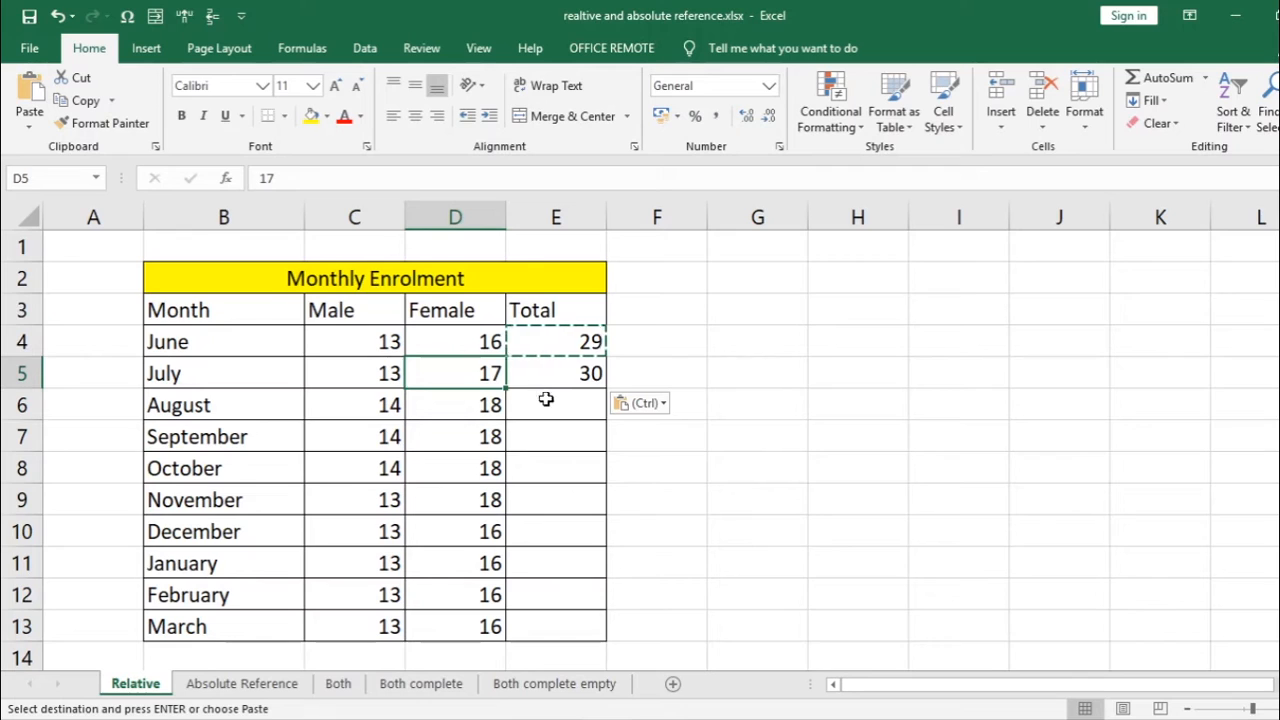
Paste the copied total formula into the Total cells for August through March, E6:E13
left_click(543, 402)
key("ctrl+v")
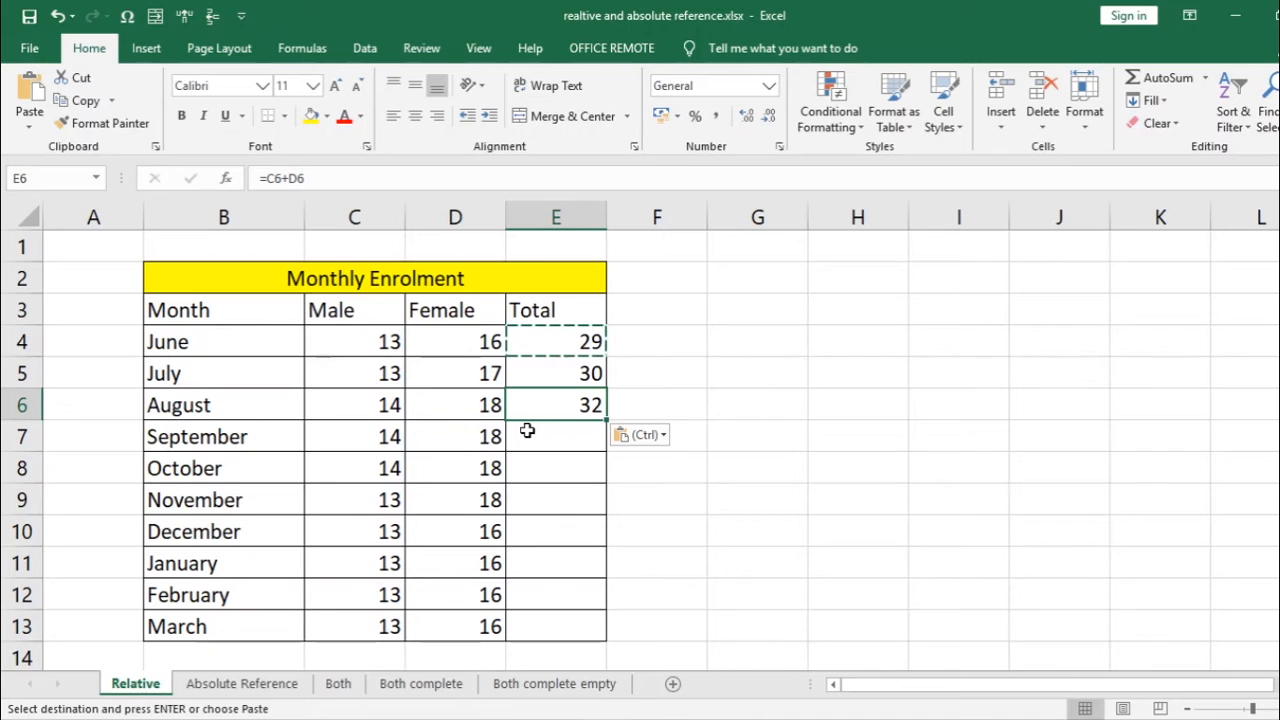
left_click_drag(537, 434, 529, 626)
key("ctrl+v")
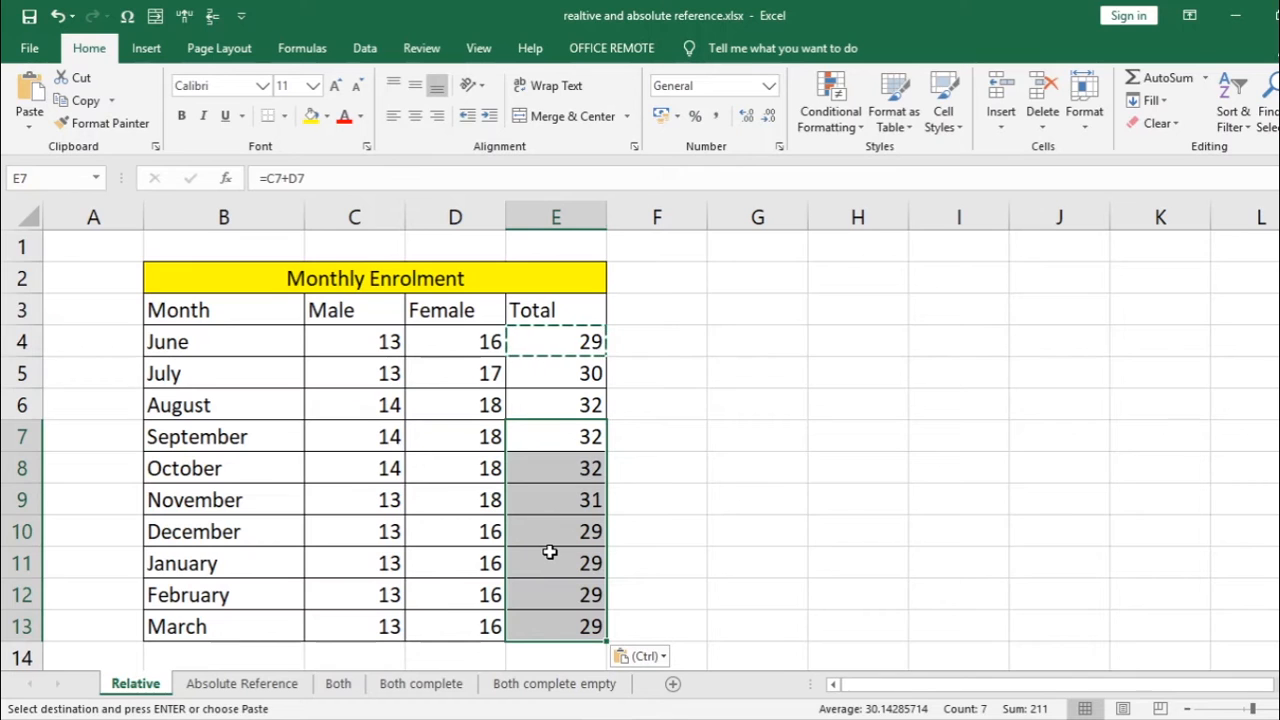
On the Absolute Reference sheet, enter =C4*G3 in D4 to compute the Shampoo VAT from its price and the tax rate
left_click(249, 683)
scroll(389, 451, "left", 2)
left_click(567, 342)
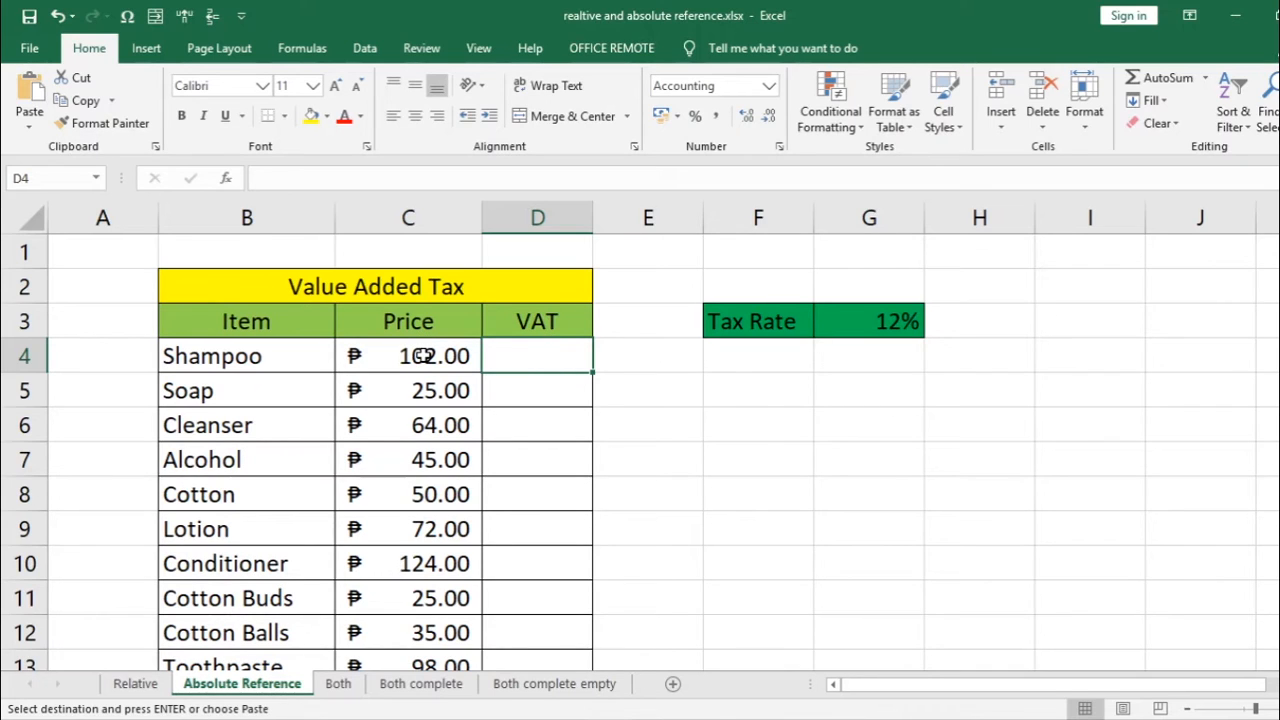
left_click(880, 321)
left_click(519, 358)
type("=")
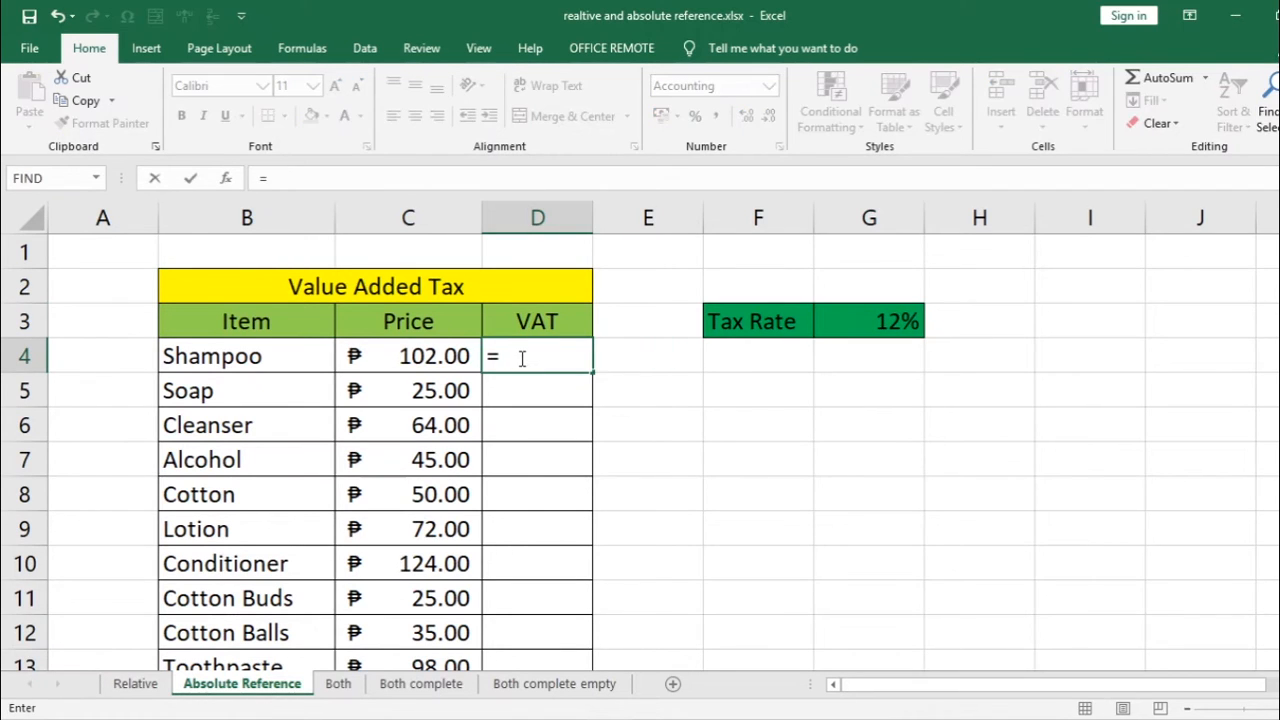
left_click(413, 350)
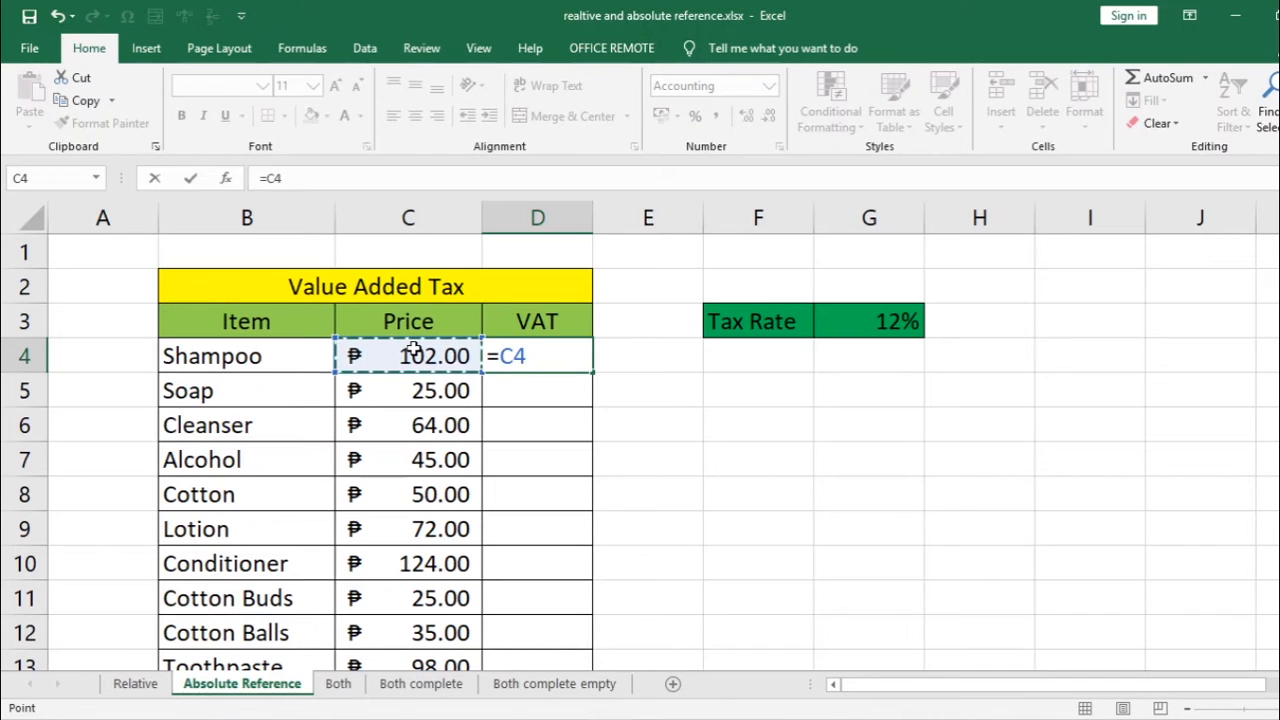
type("*")
left_click(890, 317)
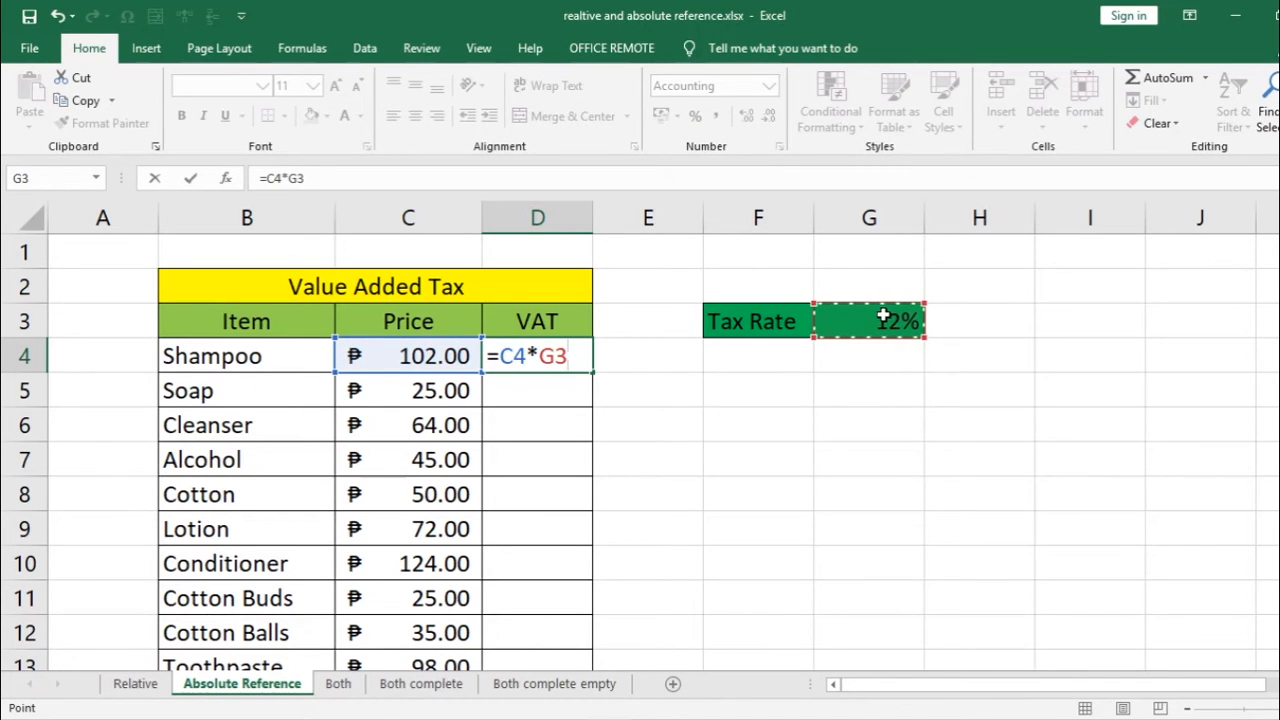
key("Return")
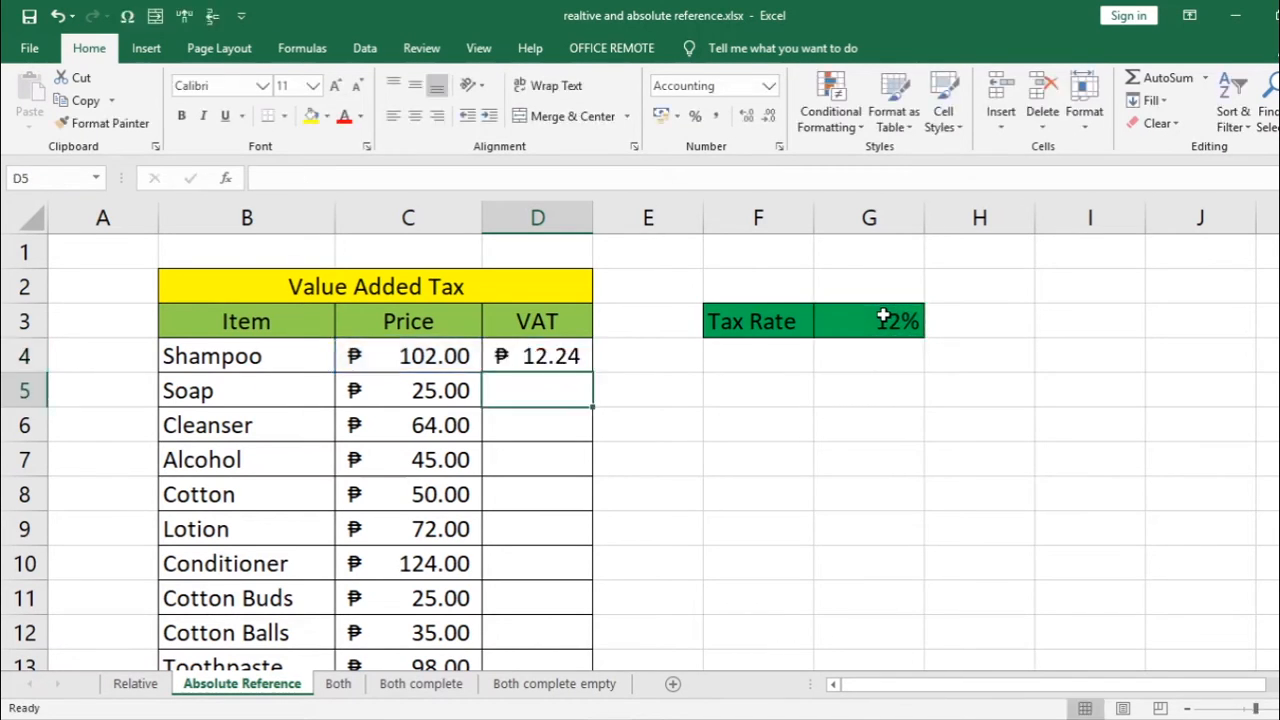
Try copying the Shampoo VAT formula with its relative tax rate reference into the Soap VAT cell D5
left_click(580, 357)
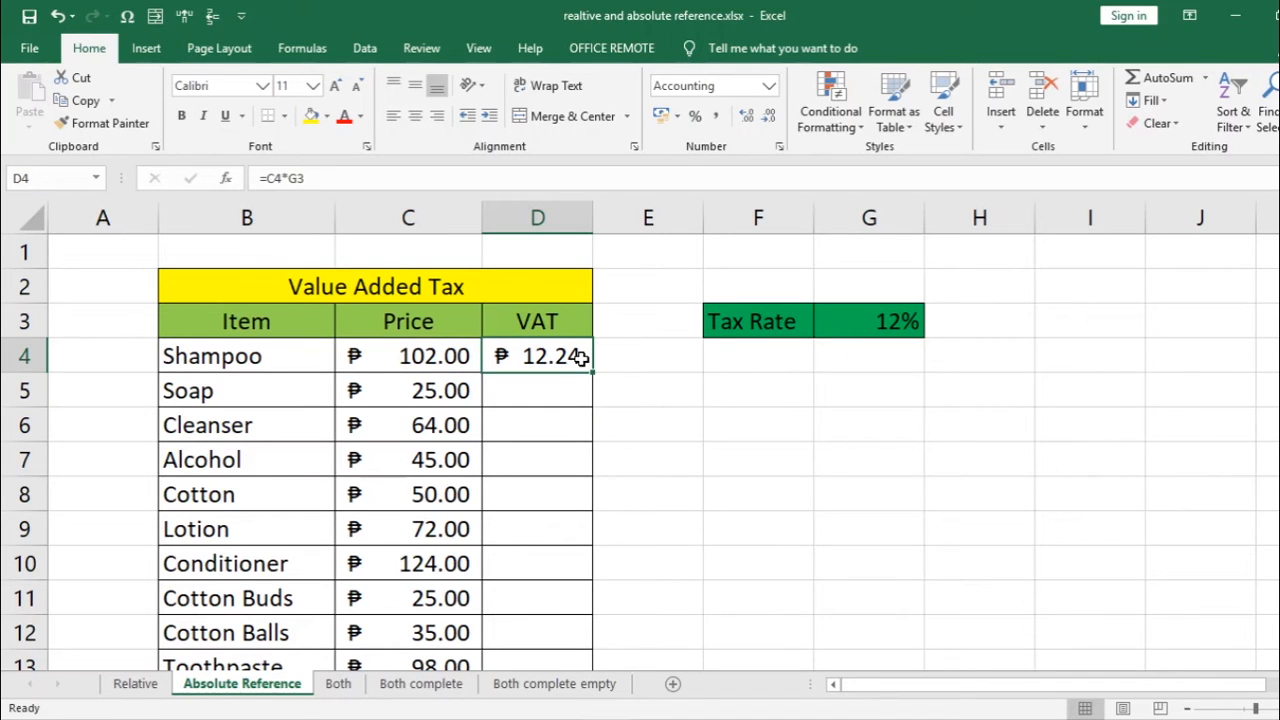
left_click(565, 385)
left_click(566, 359)
key("ctrl+c")
left_click(558, 394)
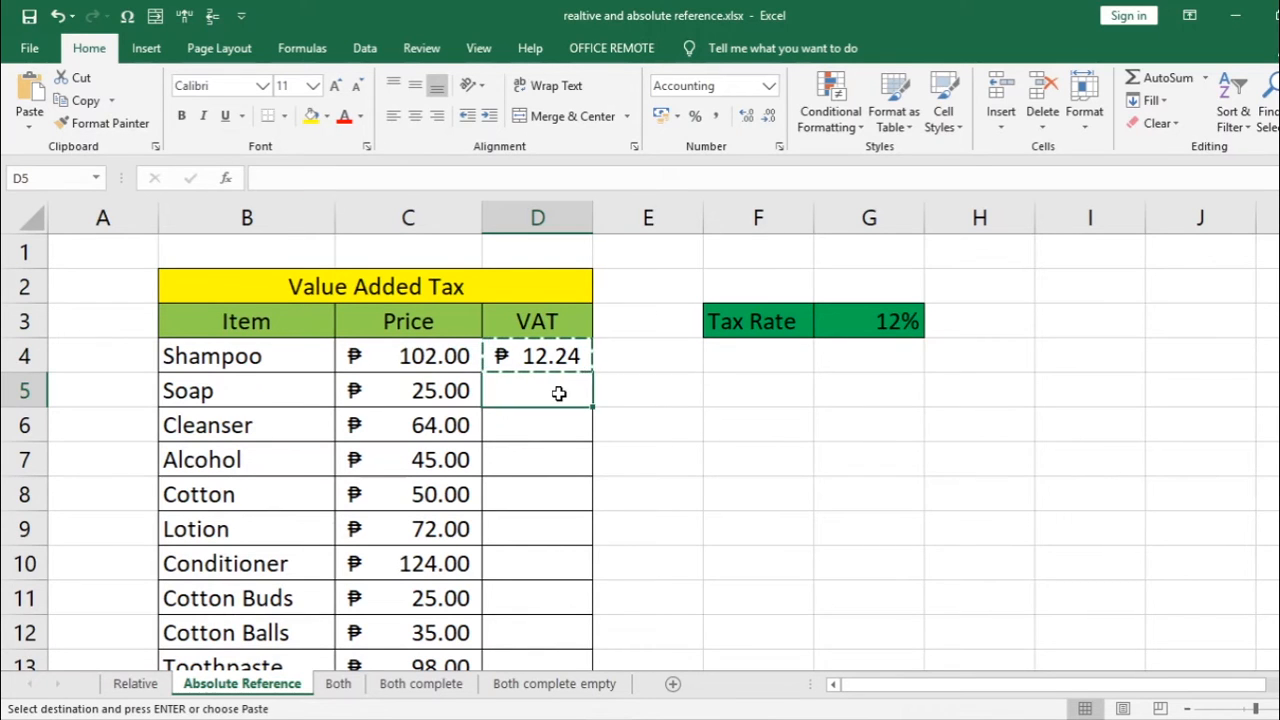
key("ctrl+v")
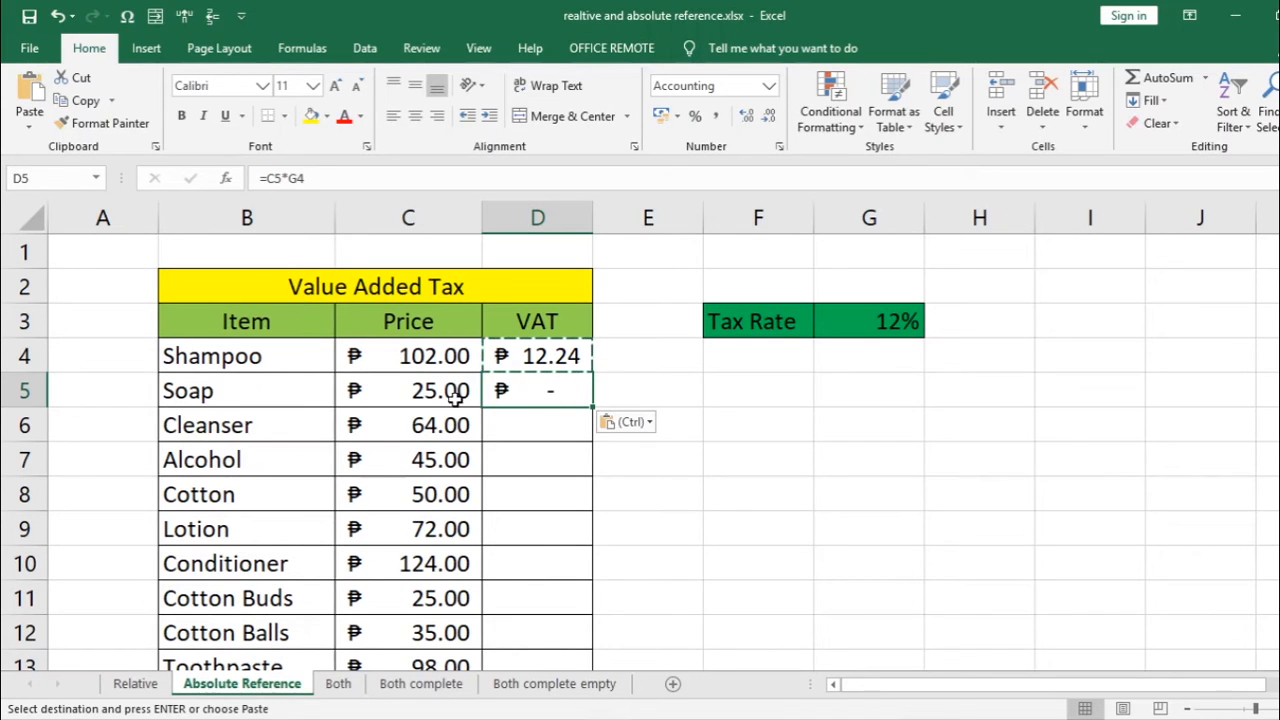
Inspect the references in the Soap VAT formula in D5, and clear that cell
double_click(536, 391)
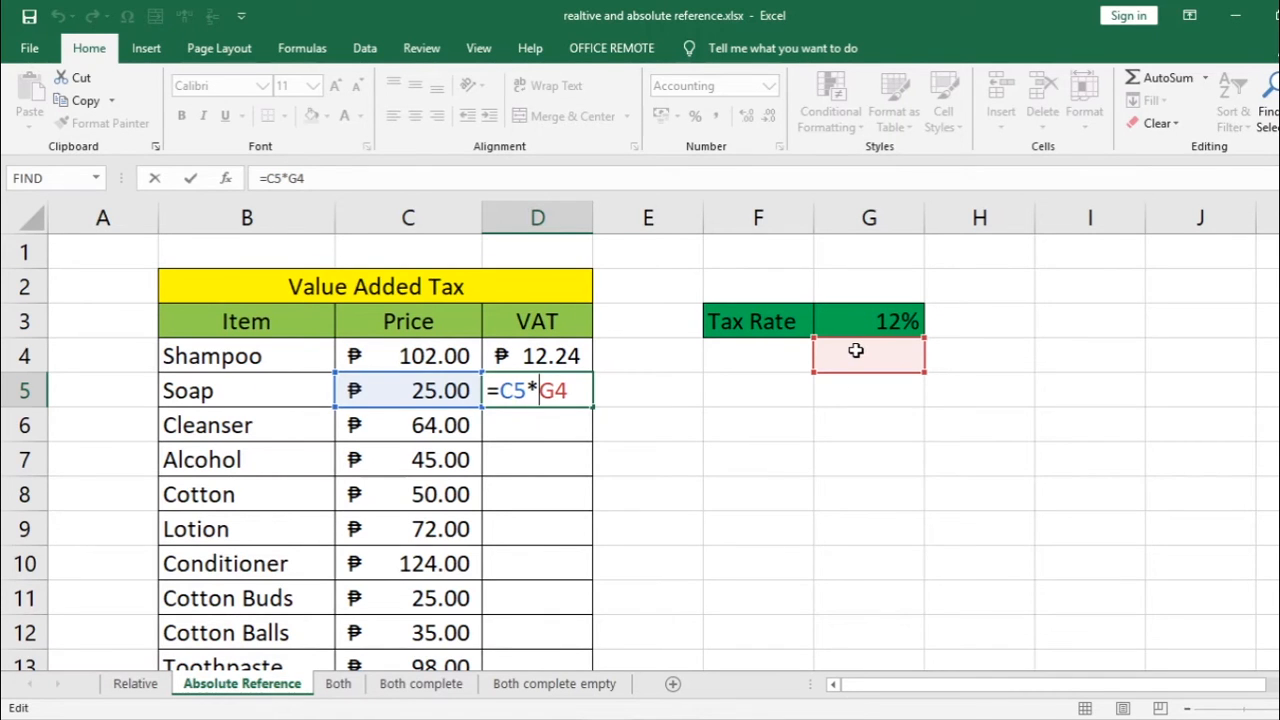
key("Escape")
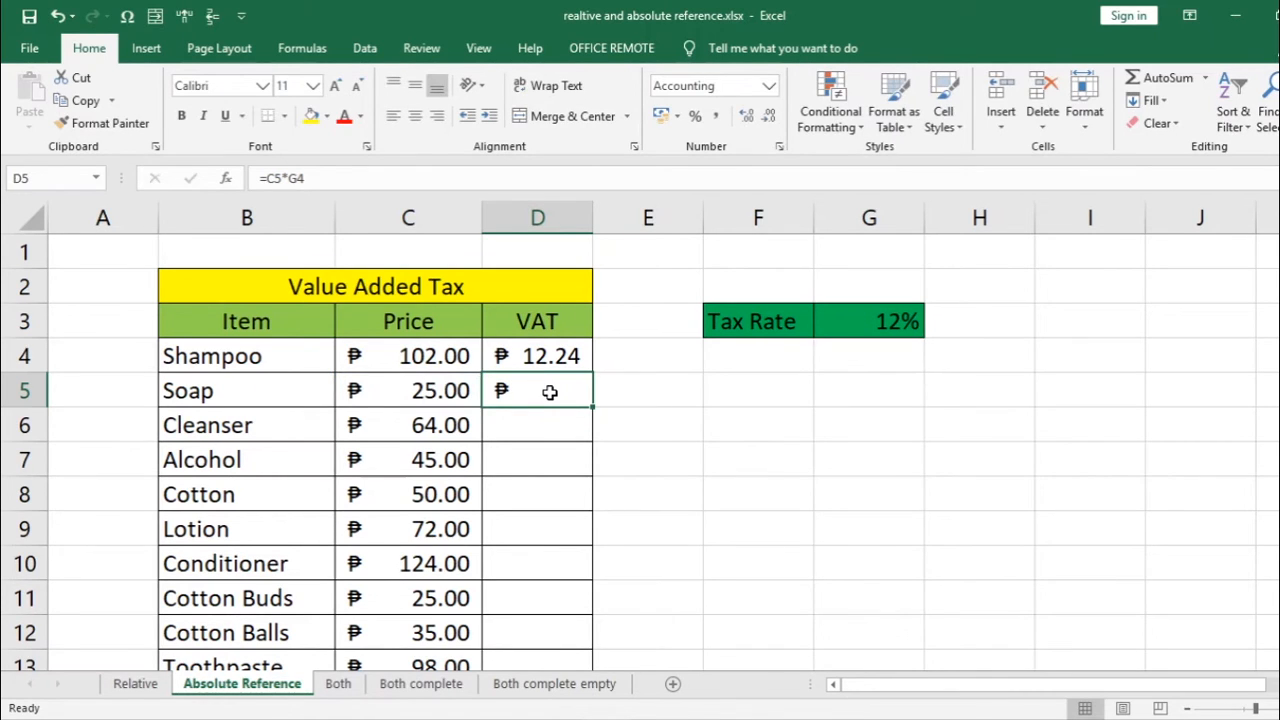
key("Delete")
Make the tax rate reference in the Shampoo VAT formula absolute, so D4 contains =C4*$G$3
double_click(553, 357)
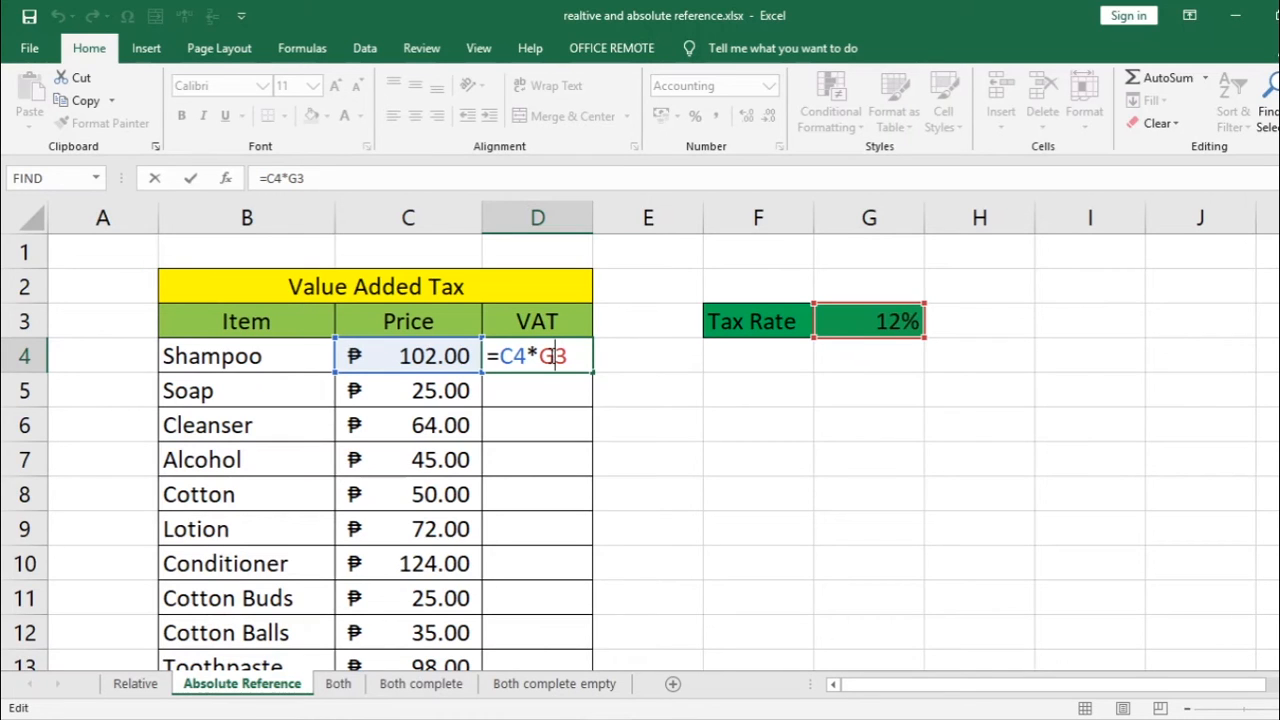
left_click(543, 357)
type("$")
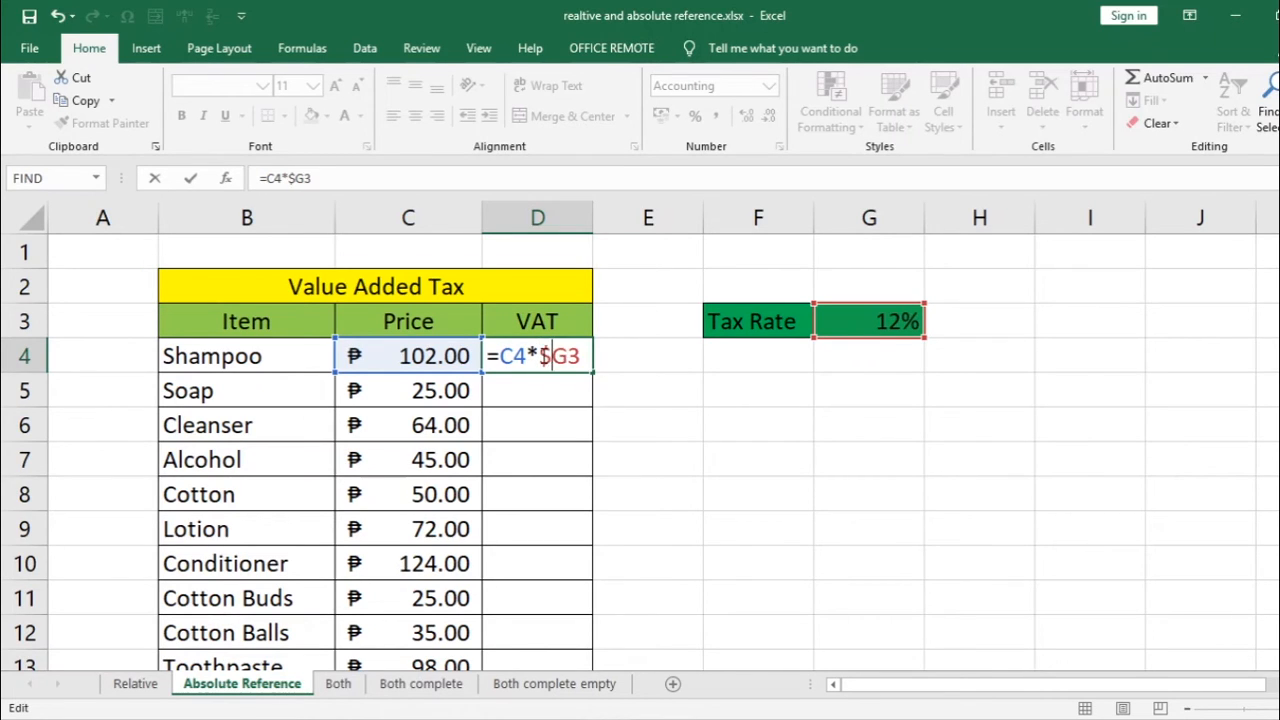
left_click(568, 357)
type("$")
key("Return")
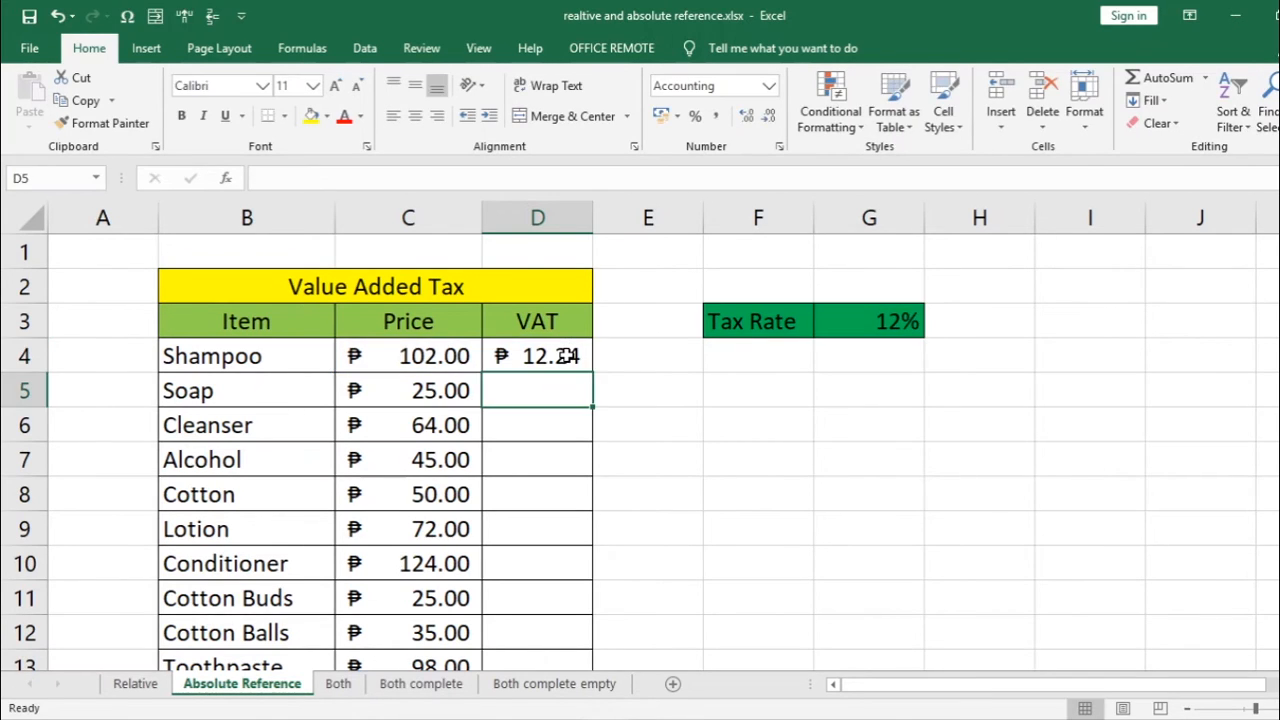
Copy the Shampoo VAT formula to the remaining items in D5:D13 and check the references in D5 and D6
scroll(569, 356, "down", 3)
scroll(574, 340, "up", 3)
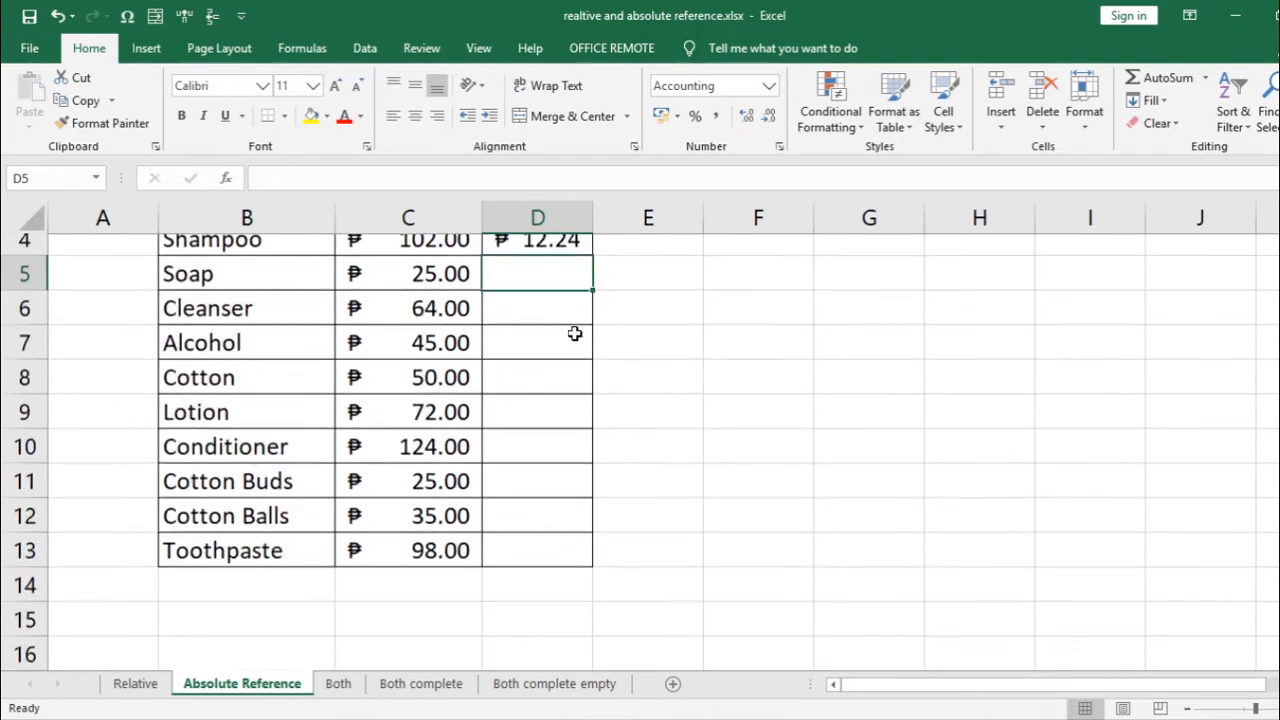
left_click(574, 358)
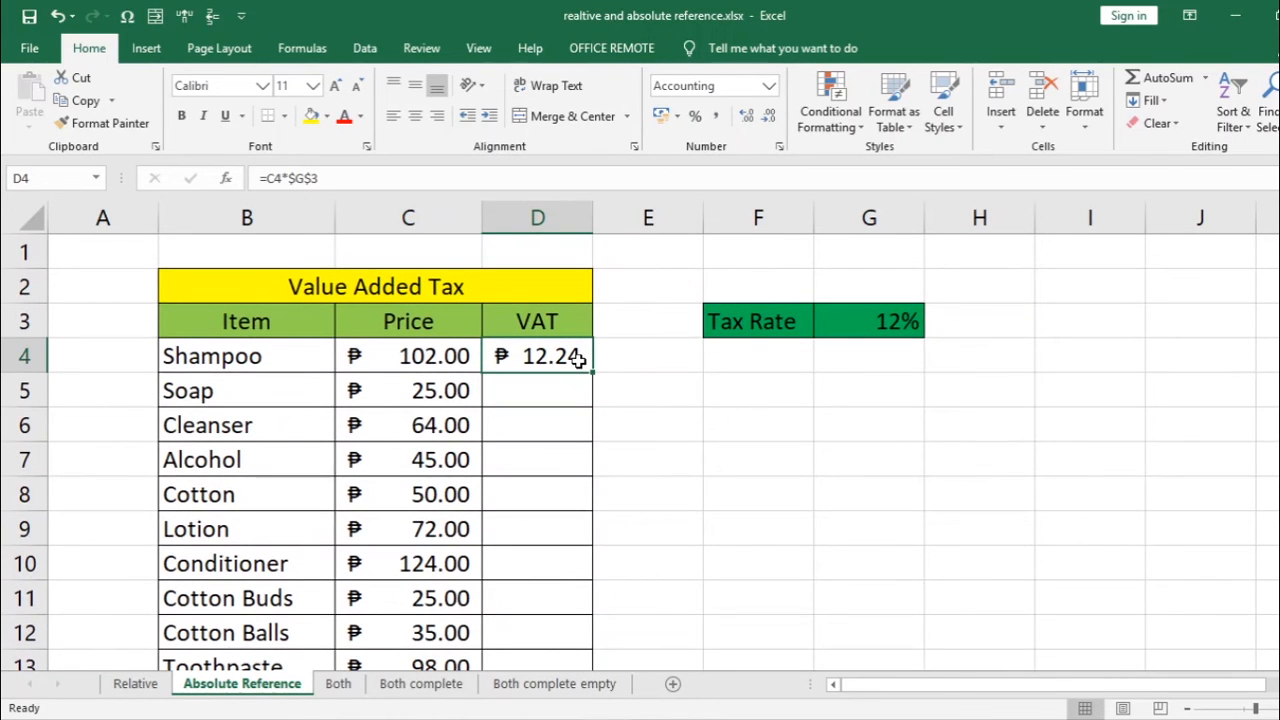
key("ctrl+c")
left_click_drag(563, 400, 566, 594)
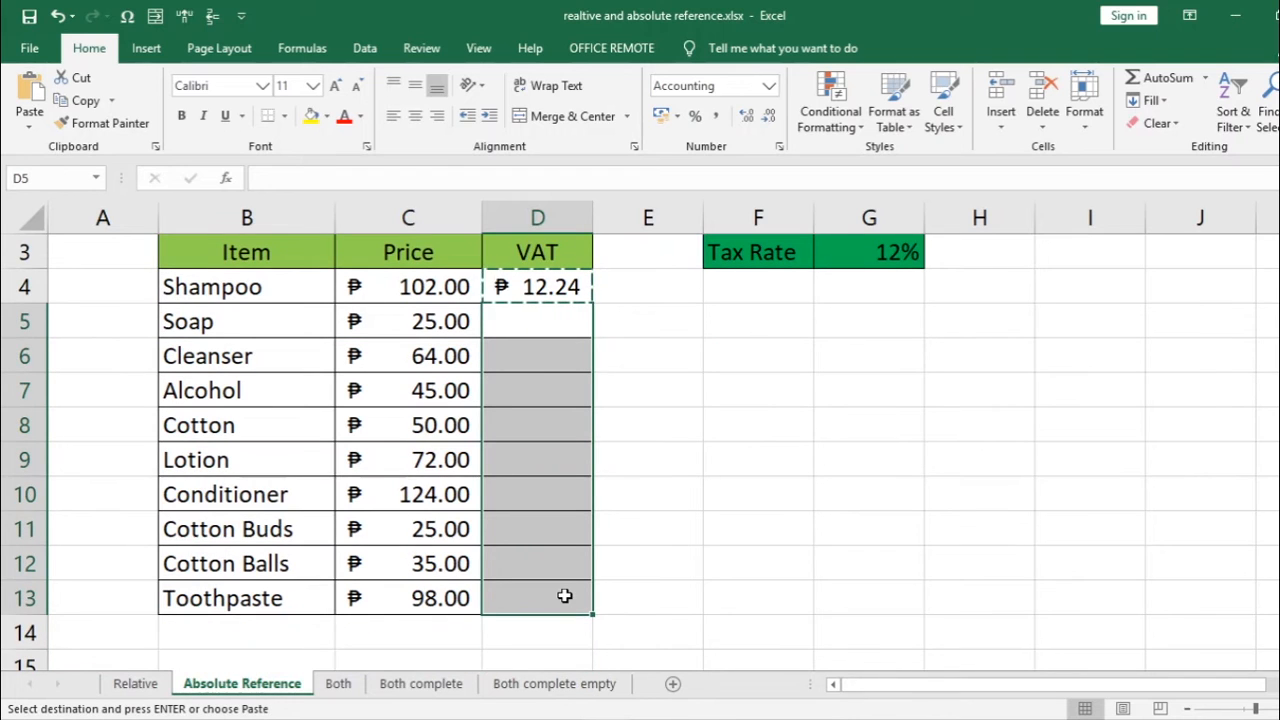
key("ctrl+v")
scroll(561, 392, "up", 1)
left_click(561, 392)
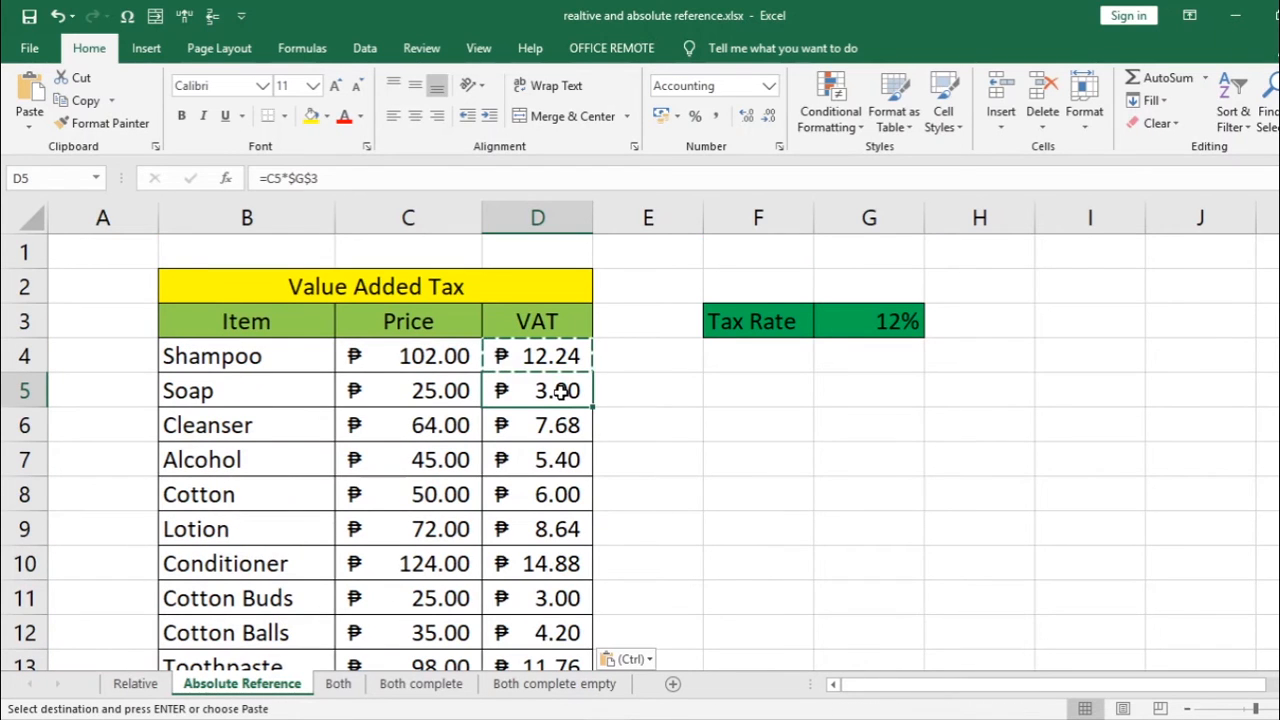
double_click(561, 392)
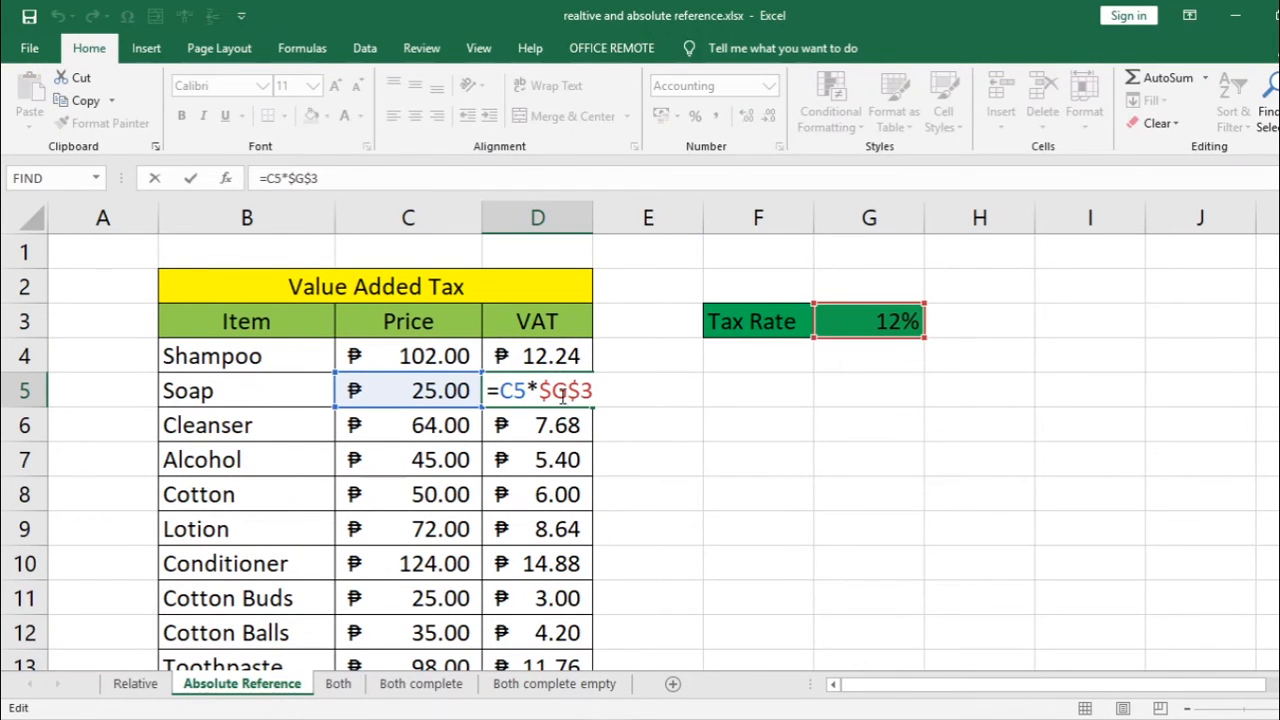
left_click(549, 428)
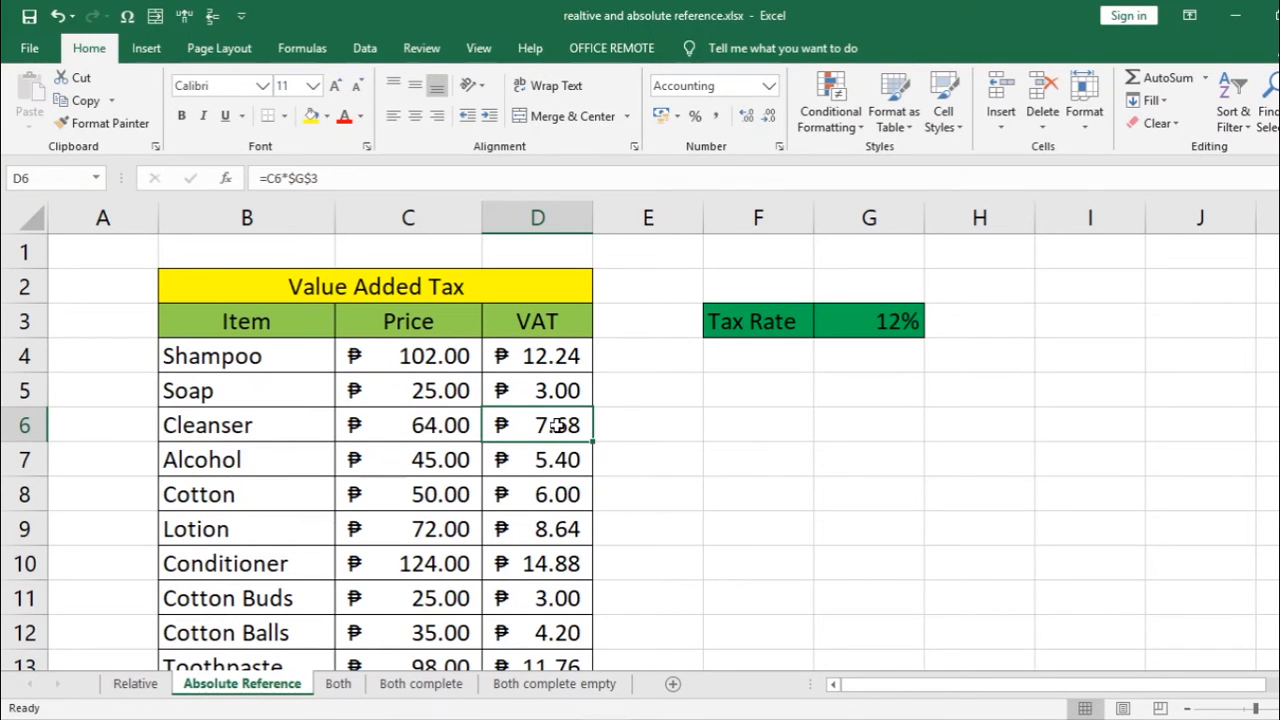
double_click(549, 428)
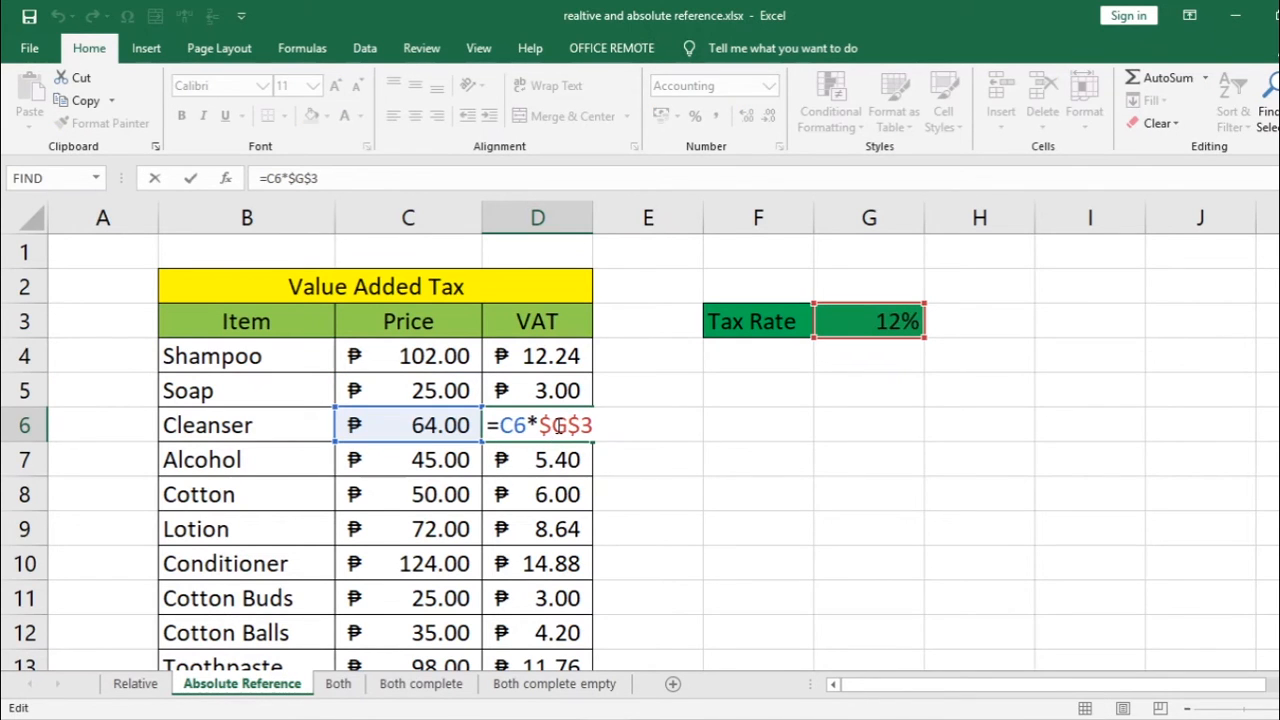
key("Escape")
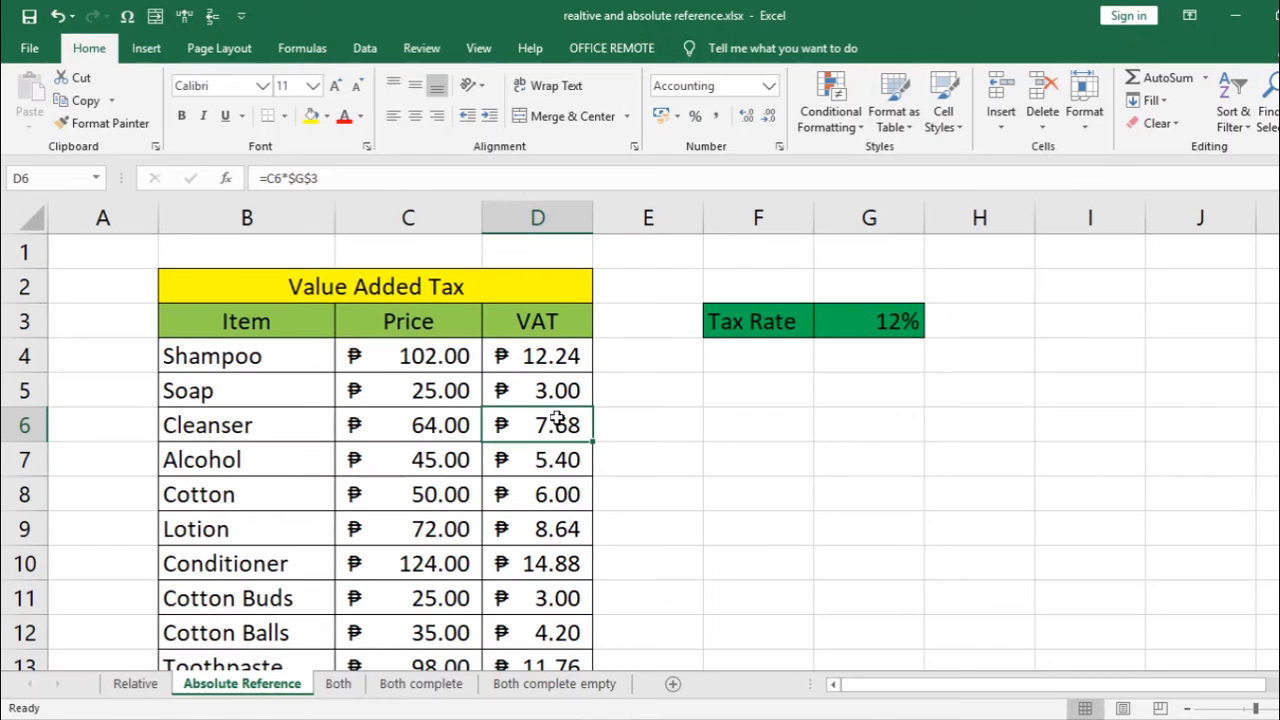
Set the tax rate in G3 to 11% and open the Shampoo VAT formula in D4 to view its references
left_click(859, 320)
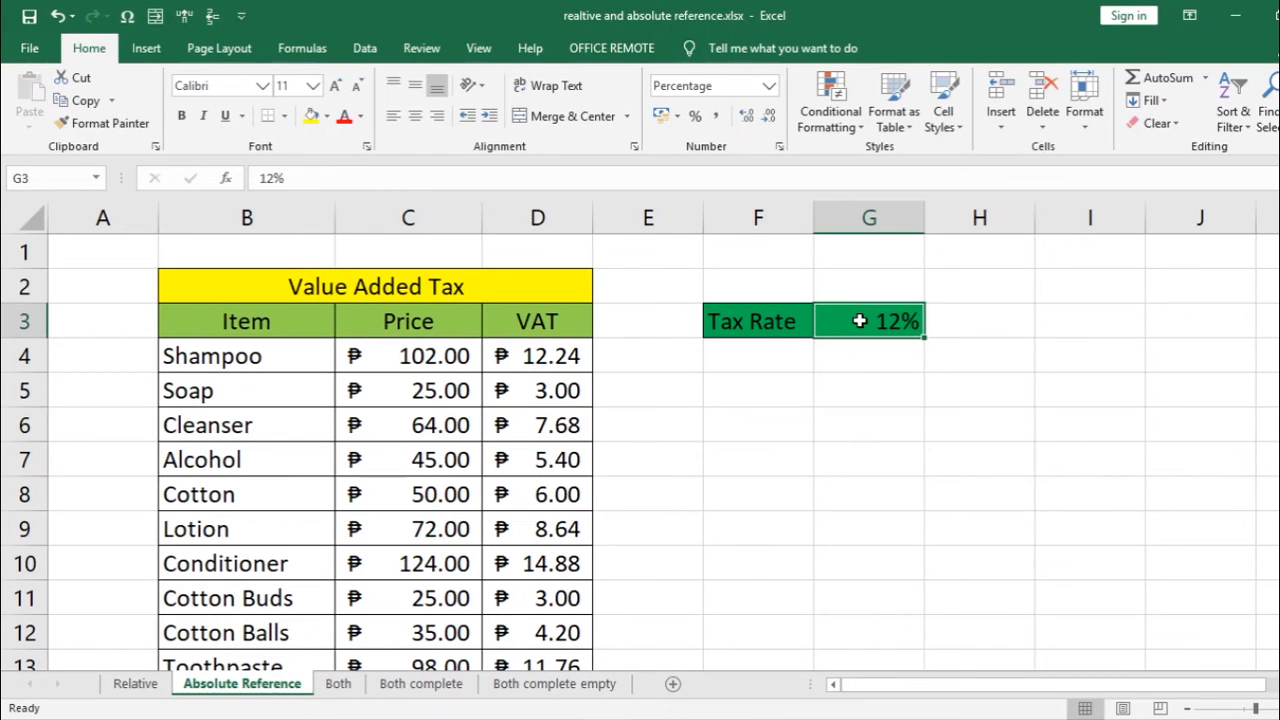
type("11")
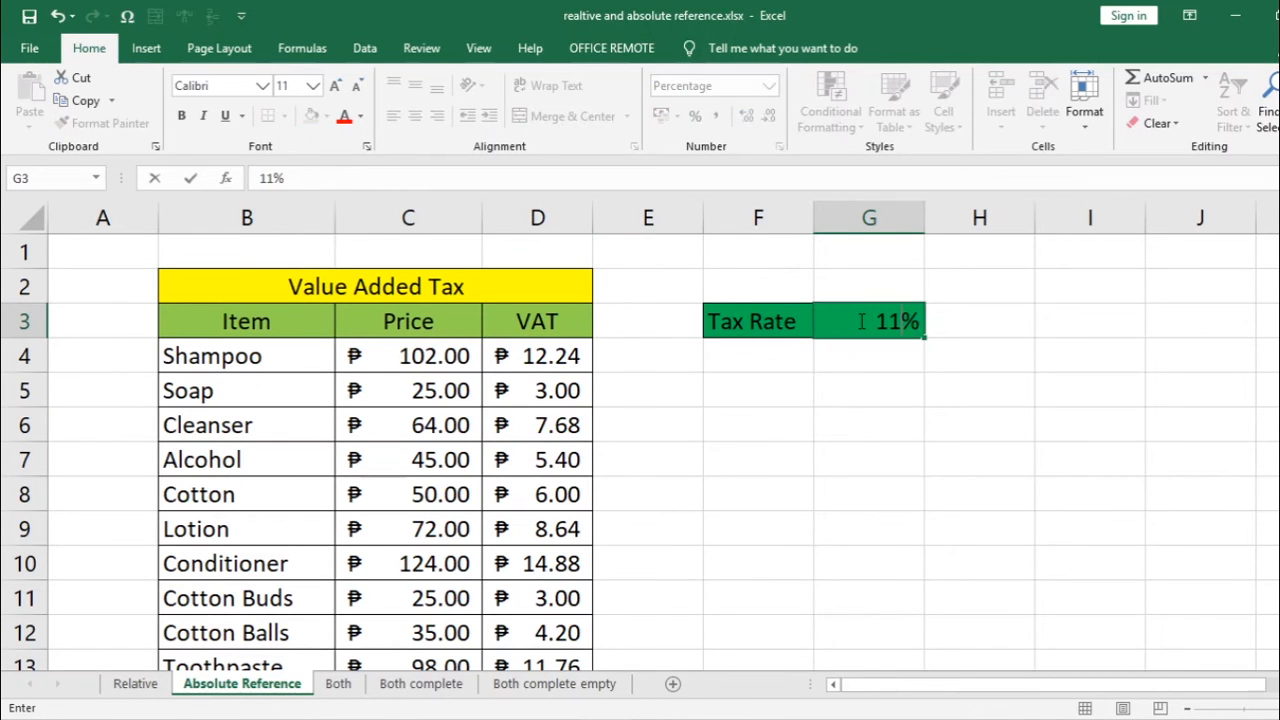
key("Return")
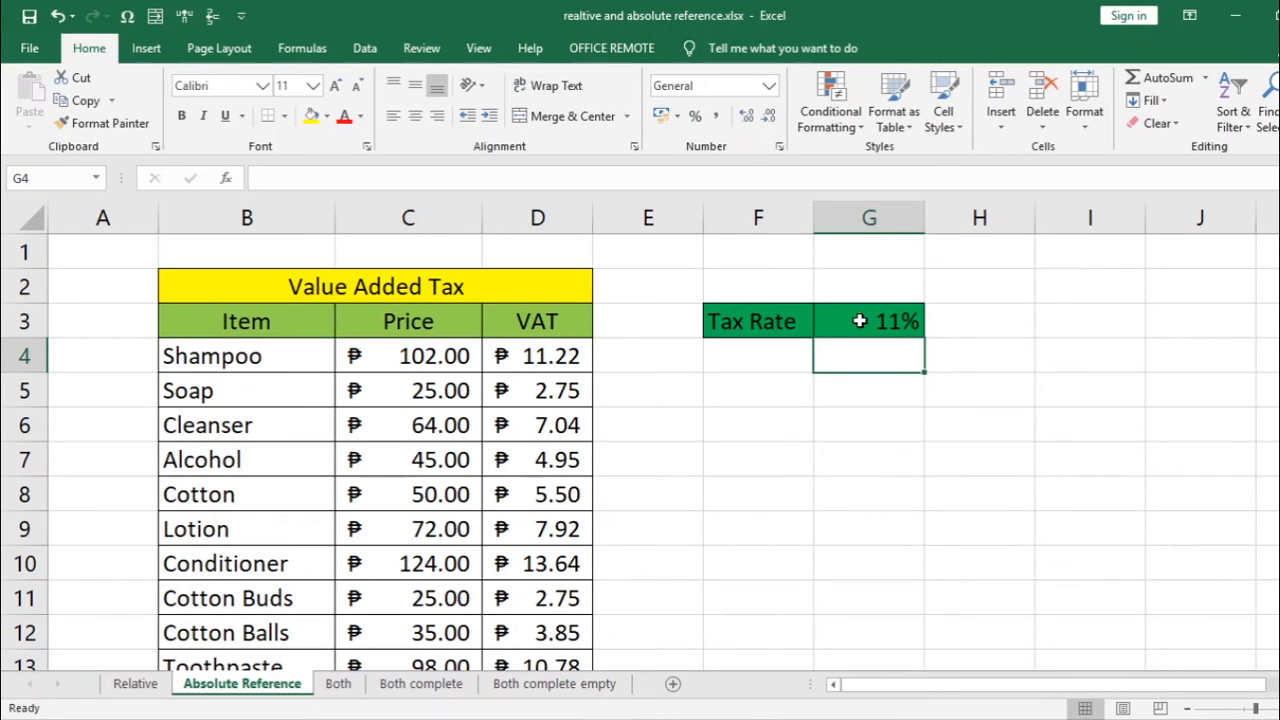
double_click(560, 355)
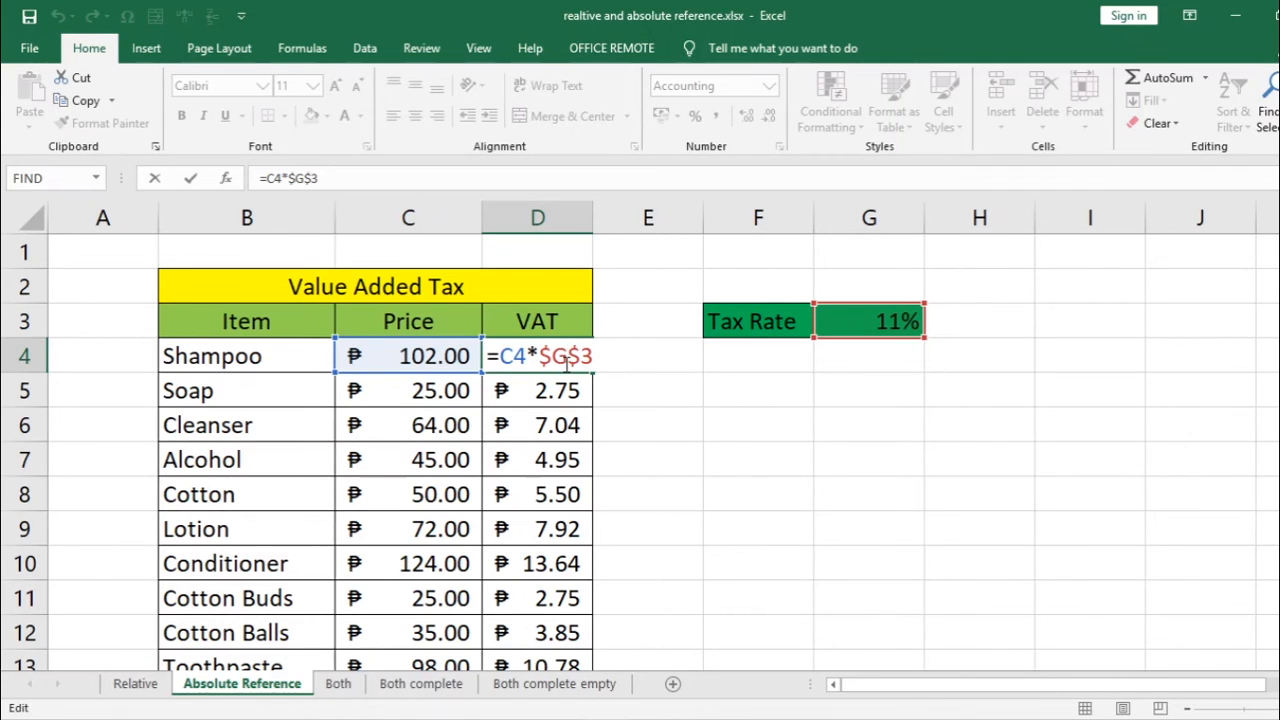
Close the VAT formula unchanged and, on the Both sheet, enter =B3*C2 in C3 of the multiplication table
key("Escape")
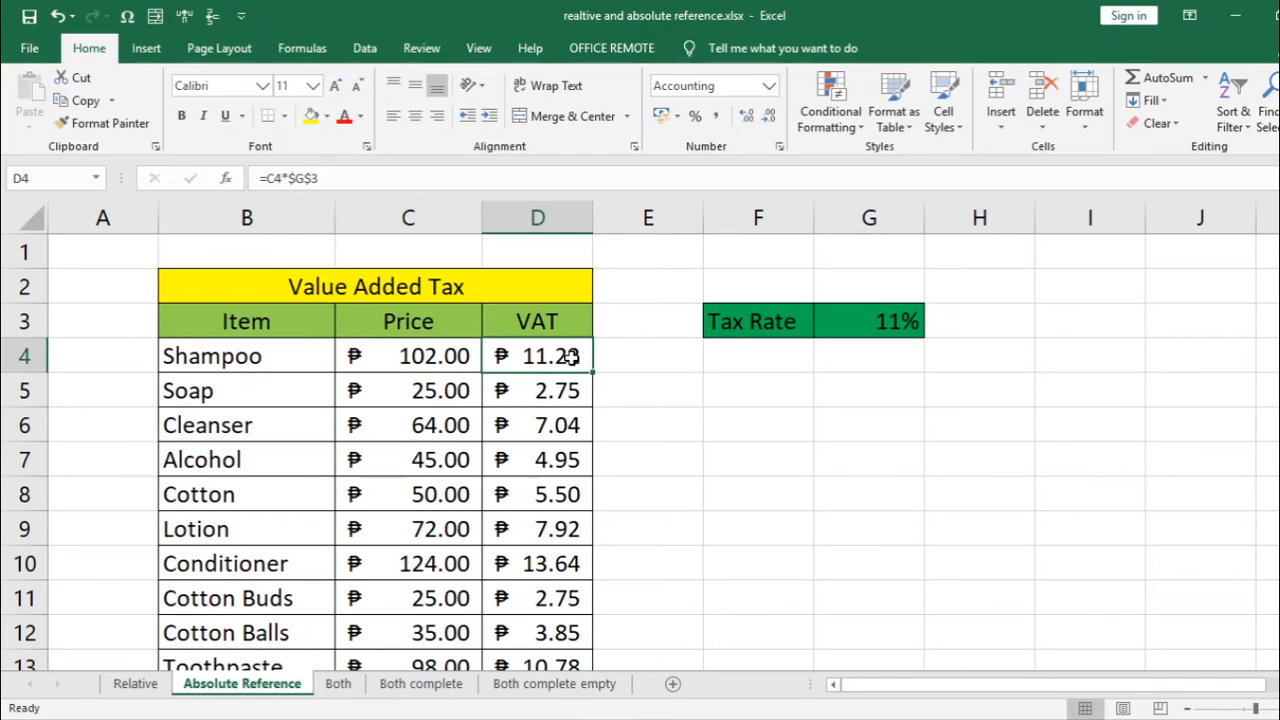
key("ctrl+Page_Down")
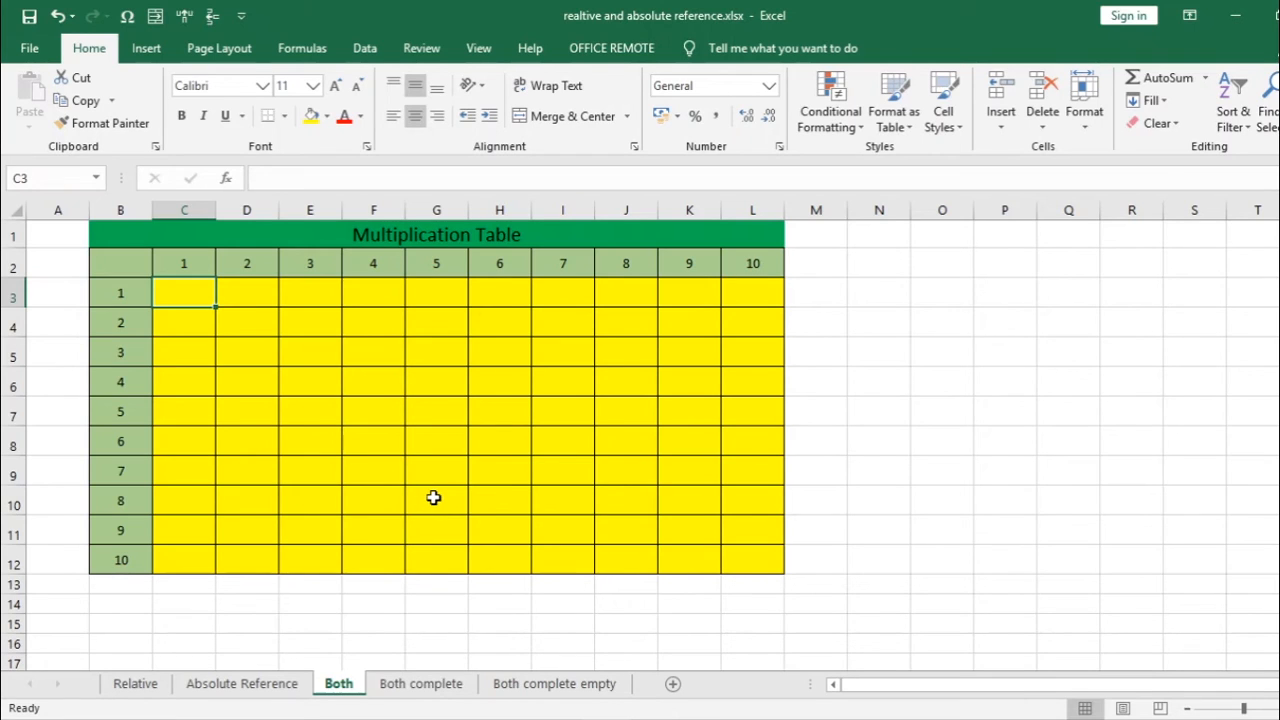
left_click(493, 494)
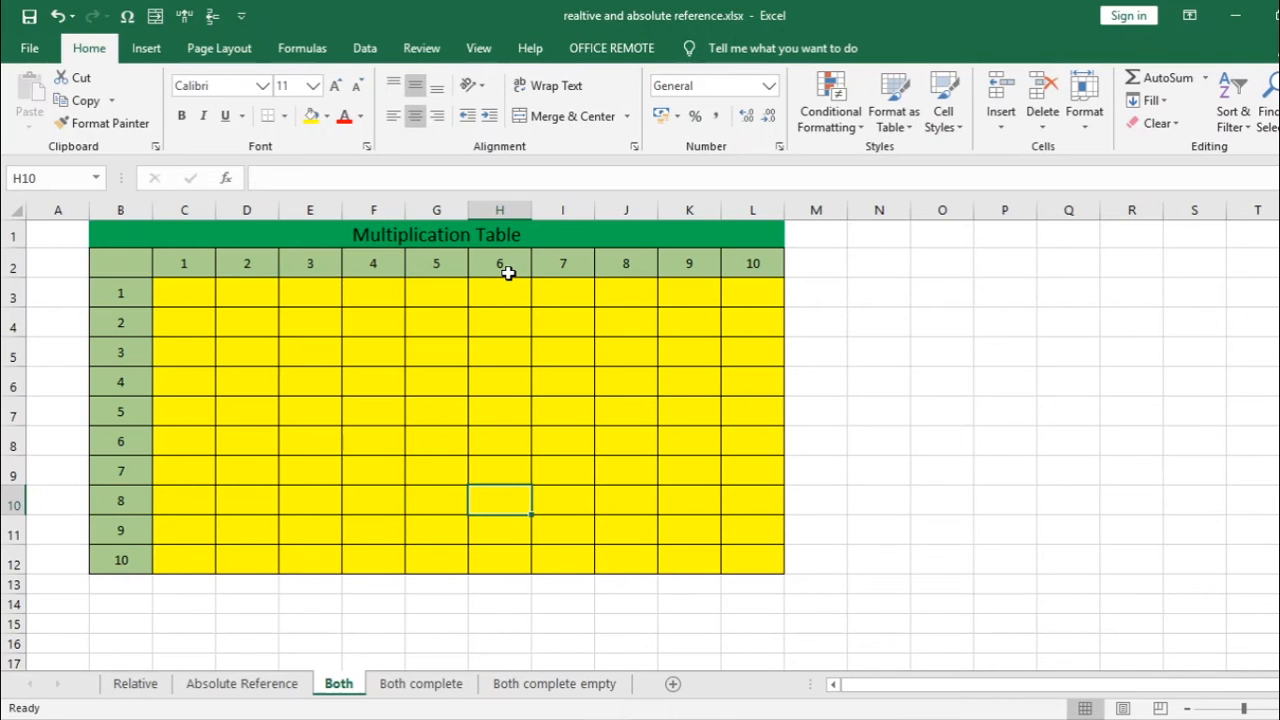
left_click(182, 293)
type("=")
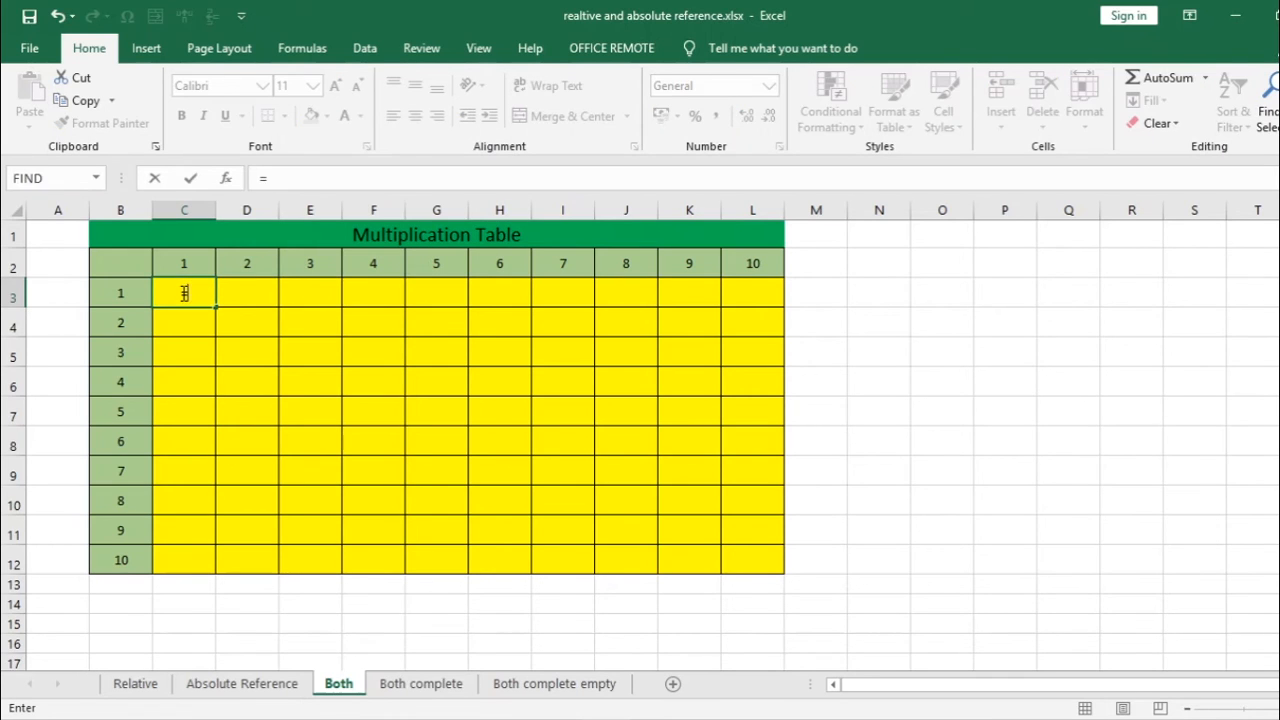
left_click(125, 297)
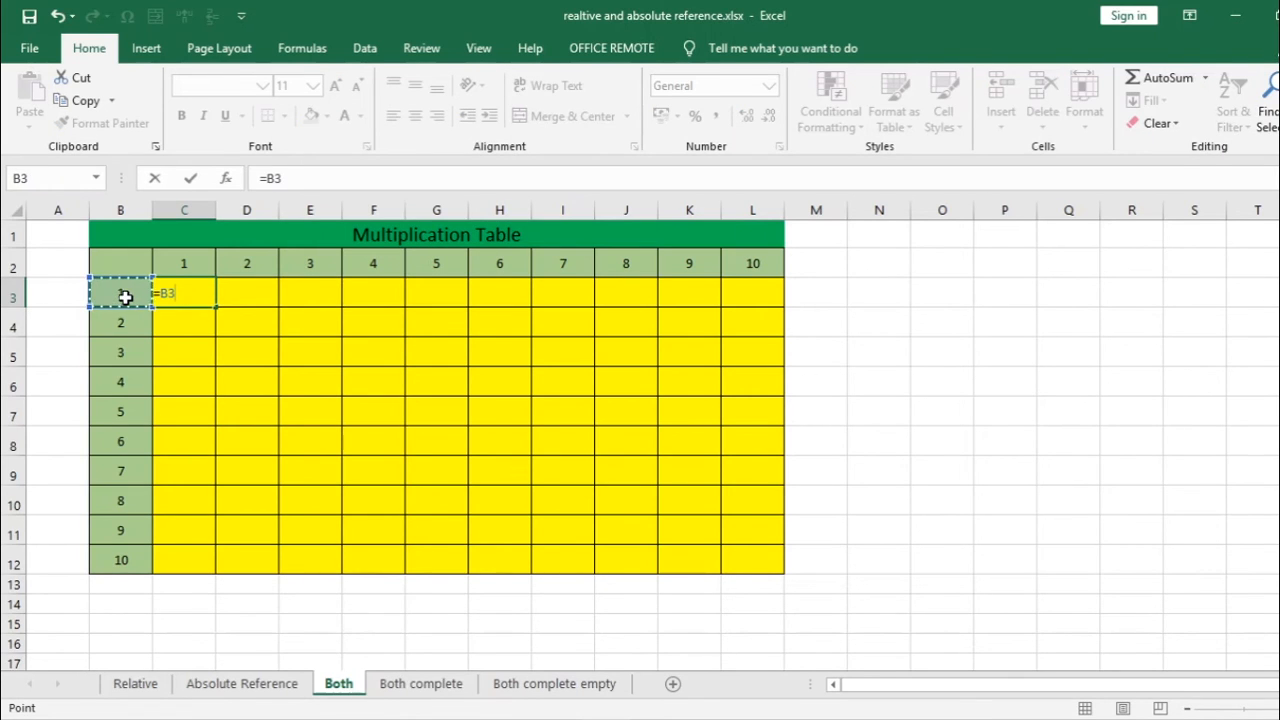
type("*")
left_click(172, 263)
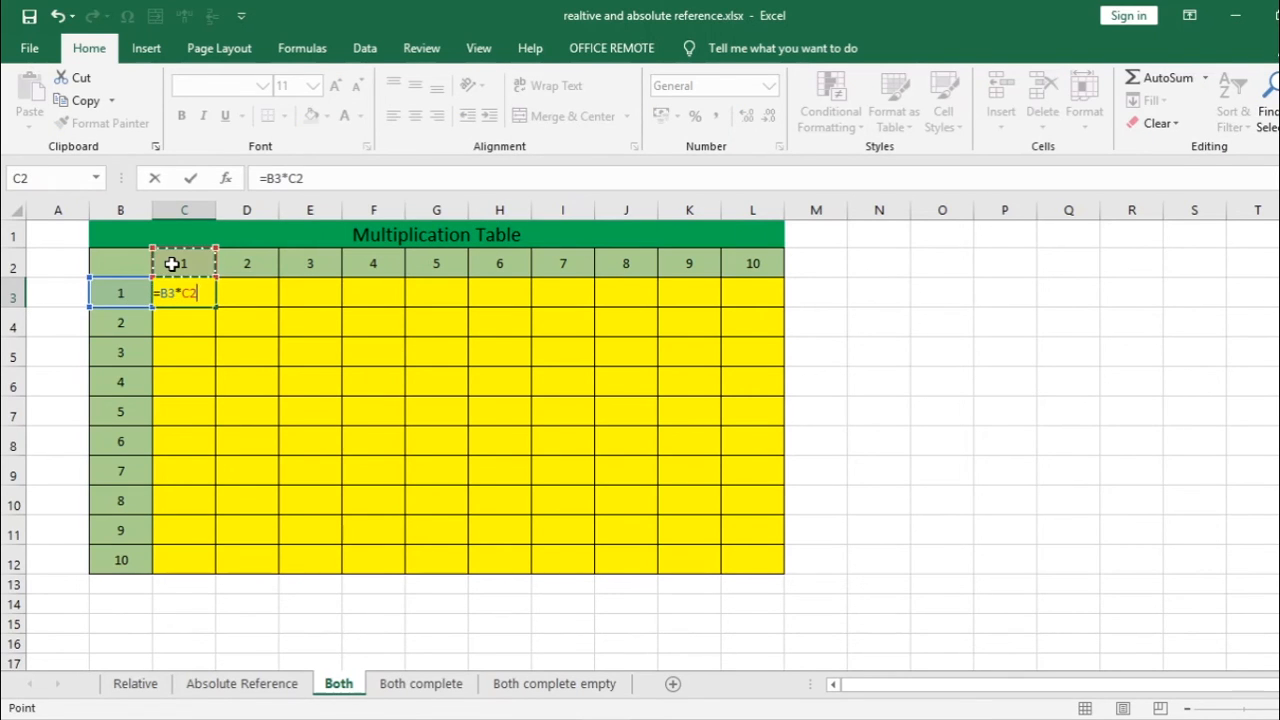
key("Return")
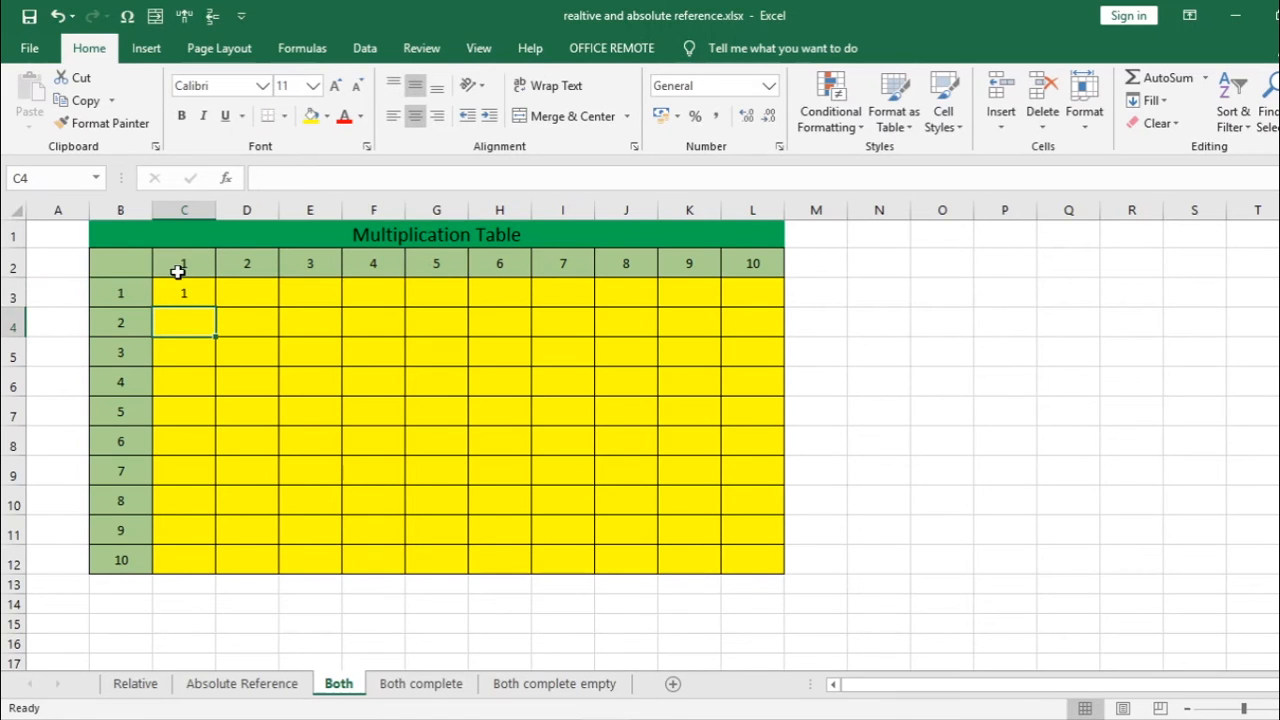
Change the C3 formula to mixed references as =$B3*C$2 and fill it through the multiplication table range C3:L12
left_click(181, 291)
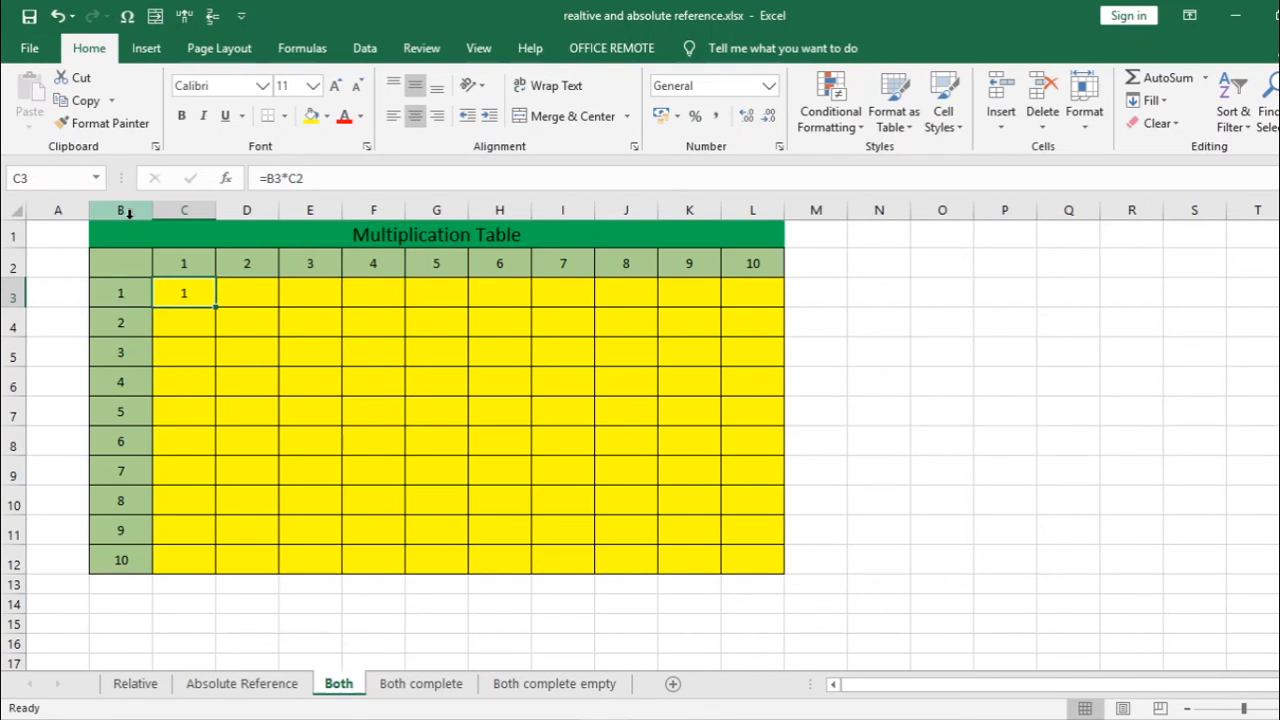
left_click(4, 264)
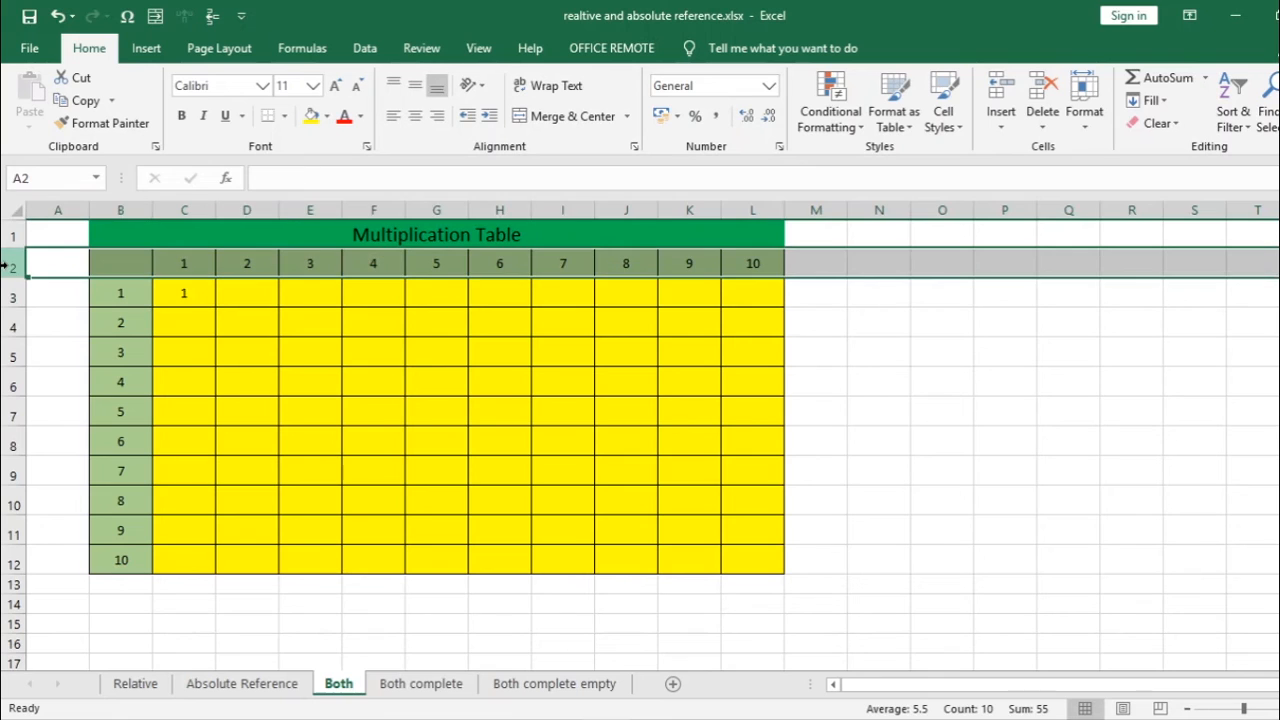
left_click(184, 293)
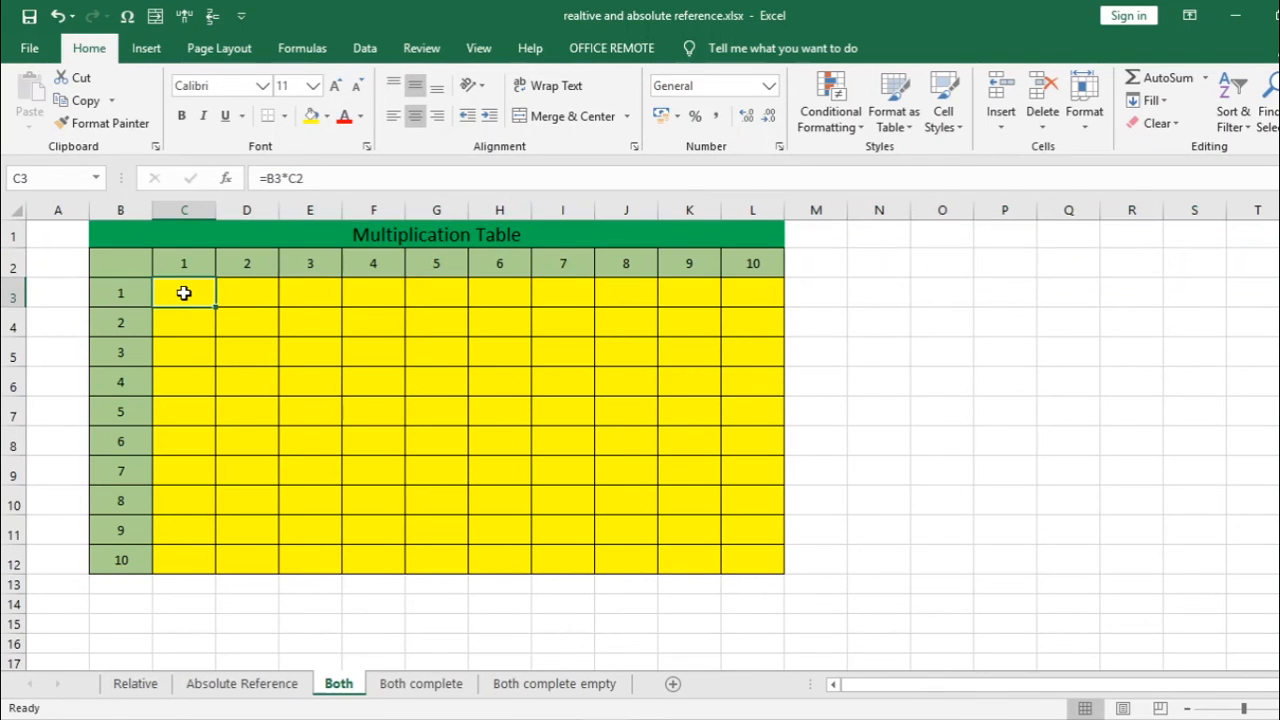
double_click(184, 293)
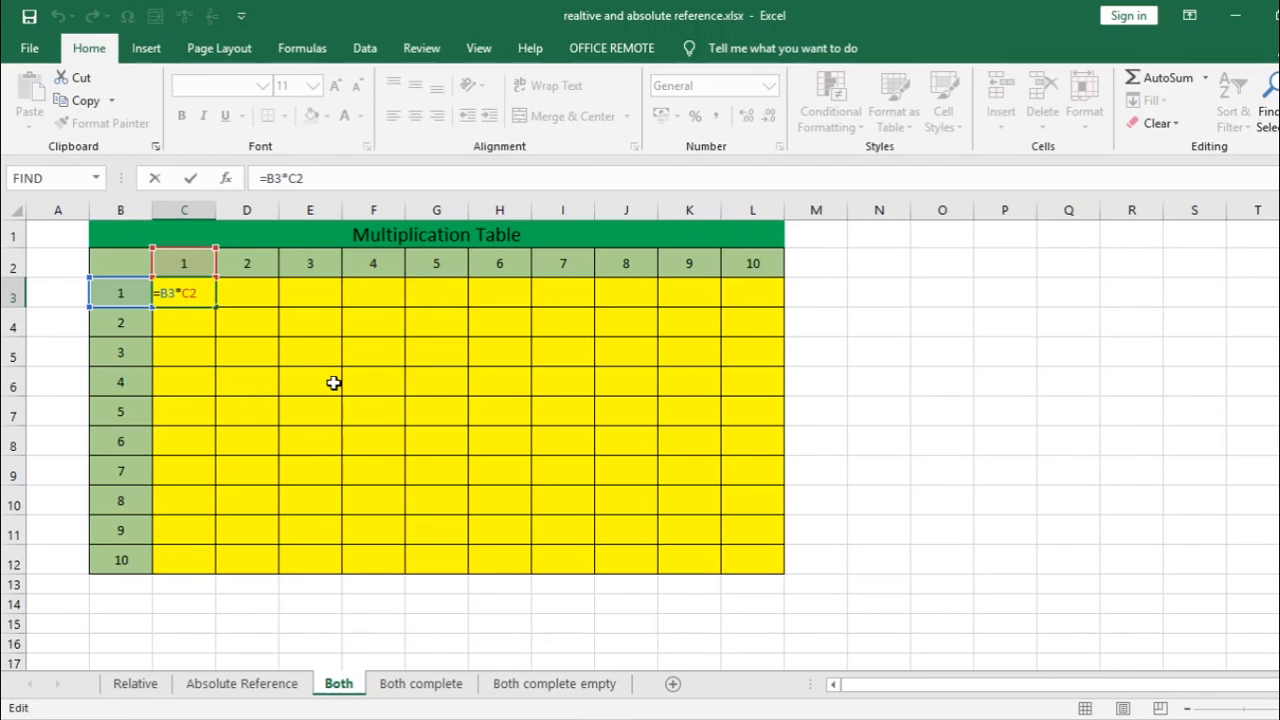
type("$")
left_click(196, 293)
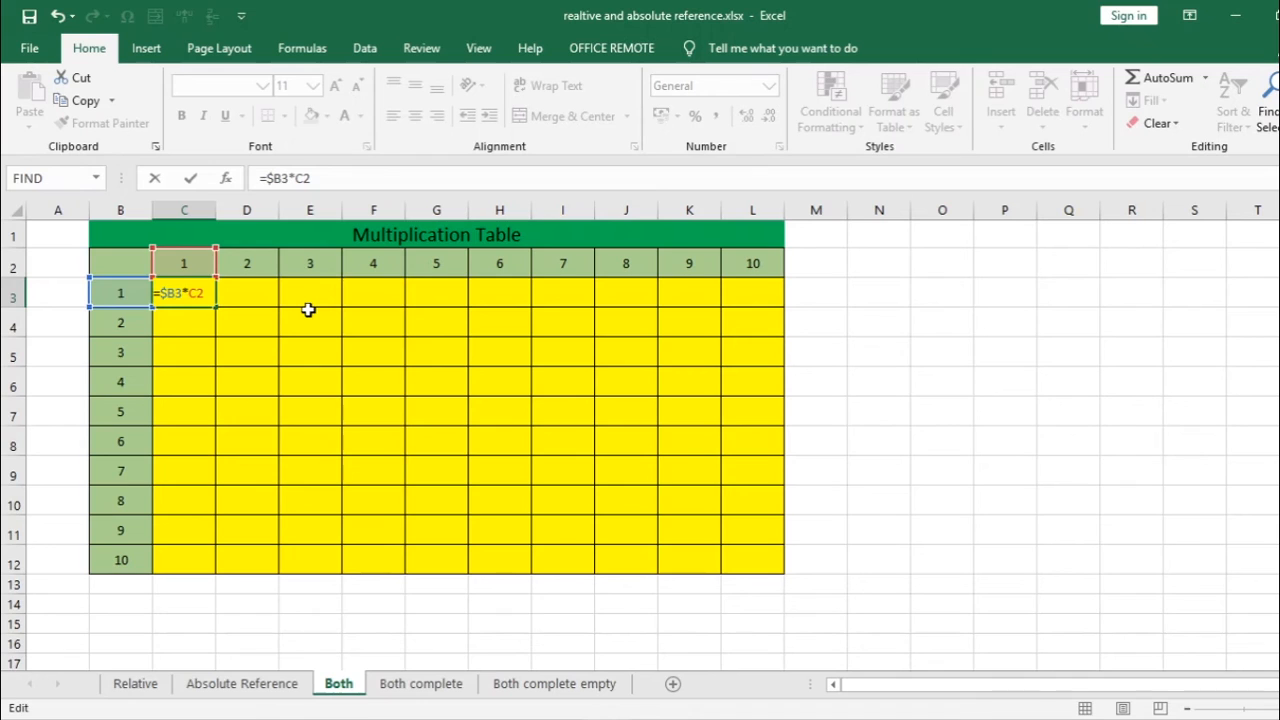
type("$")
key("Return")
left_click(205, 292)
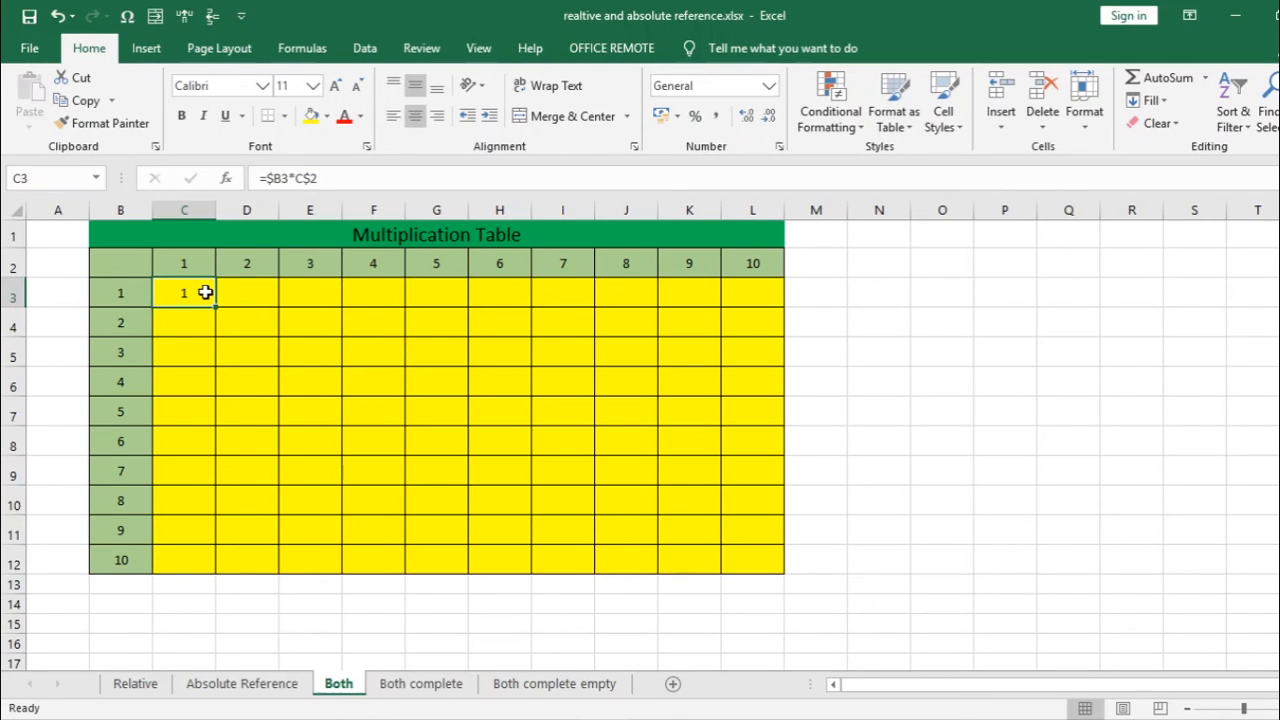
left_click_drag(216, 305, 763, 563)
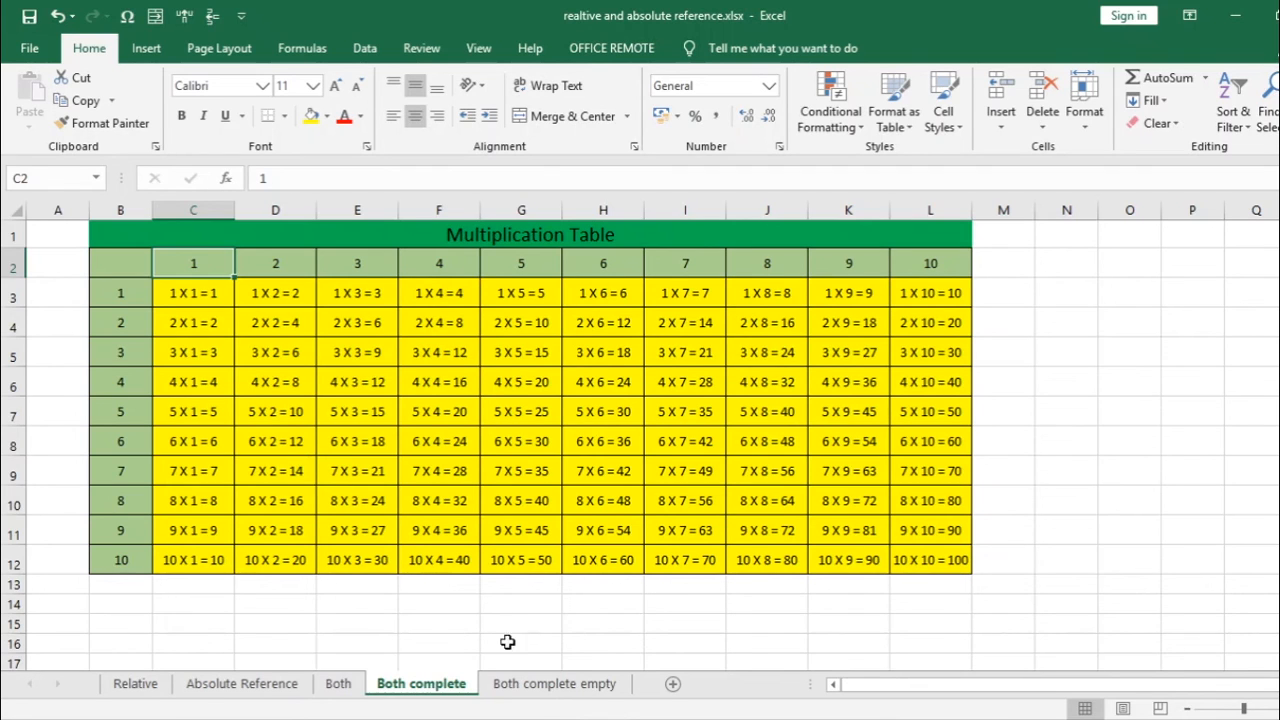
On the Both complete empty sheet, widen column C and build the formula =B3&" X "&C2&" = "&B3*C2 in C3
left_click(540, 686)
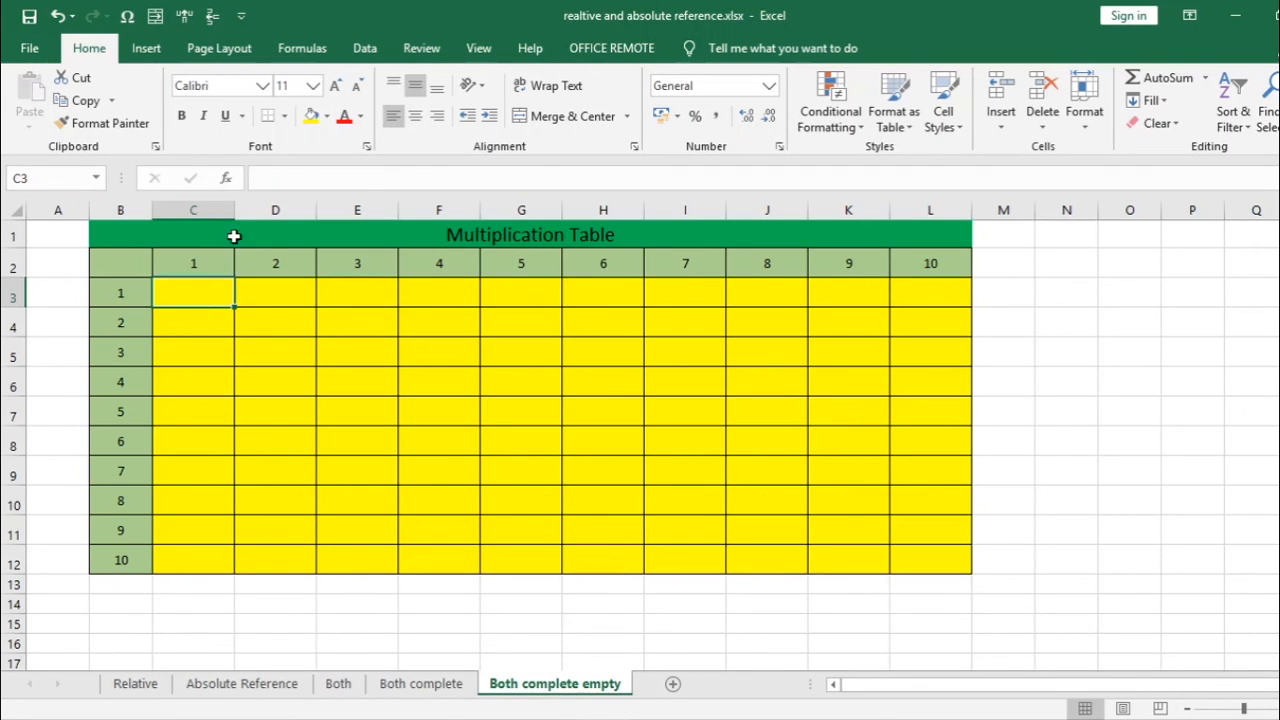
left_click_drag(238, 209, 356, 218)
type("=")
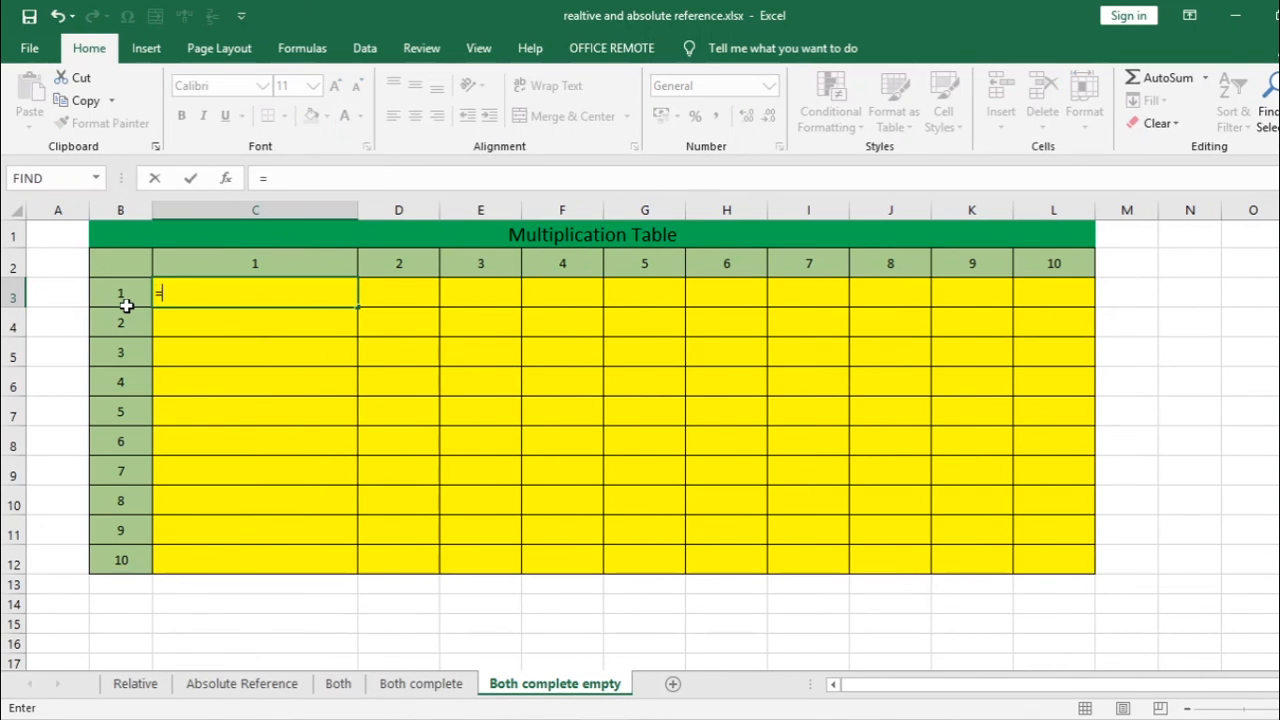
left_click(124, 300)
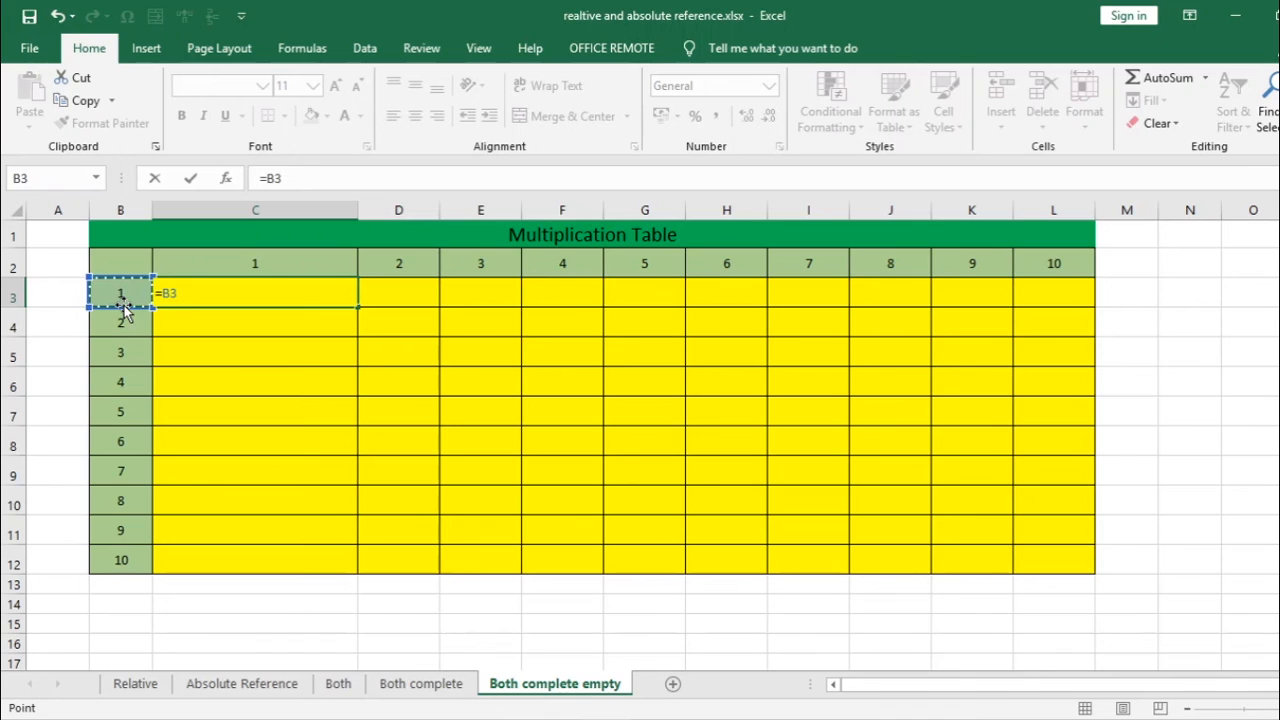
type("&\" X \"&")
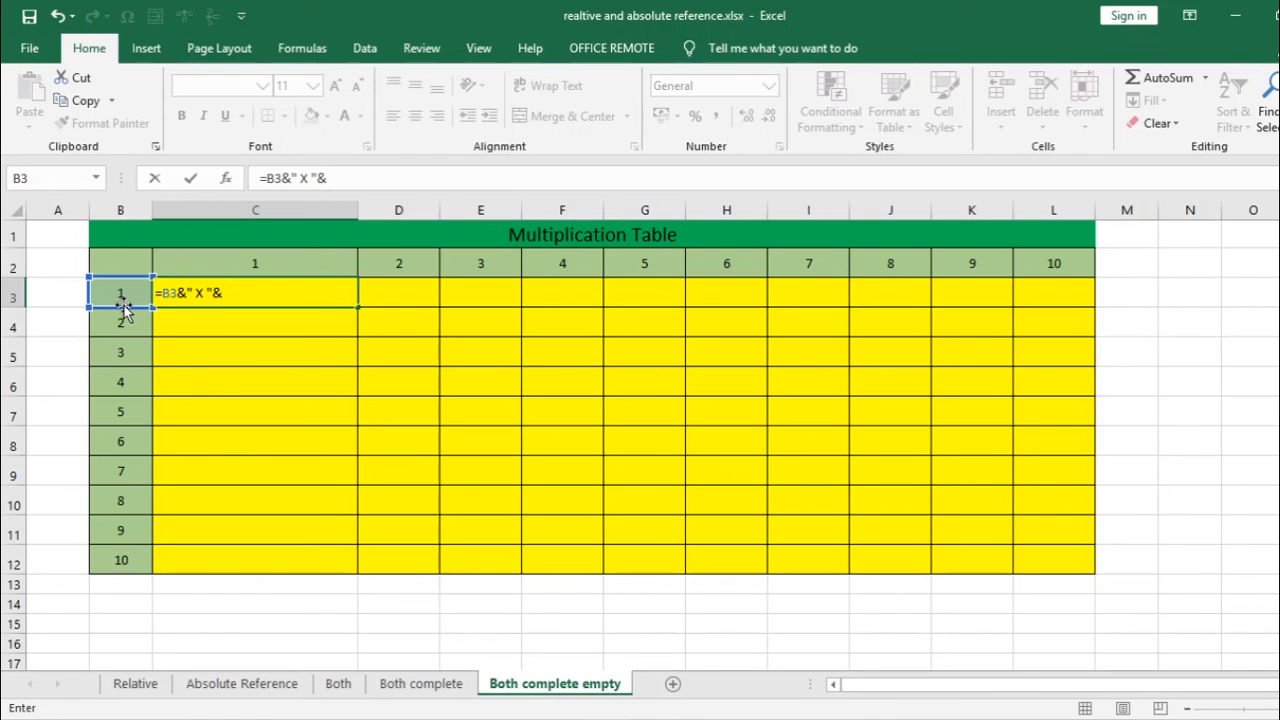
left_click(172, 262)
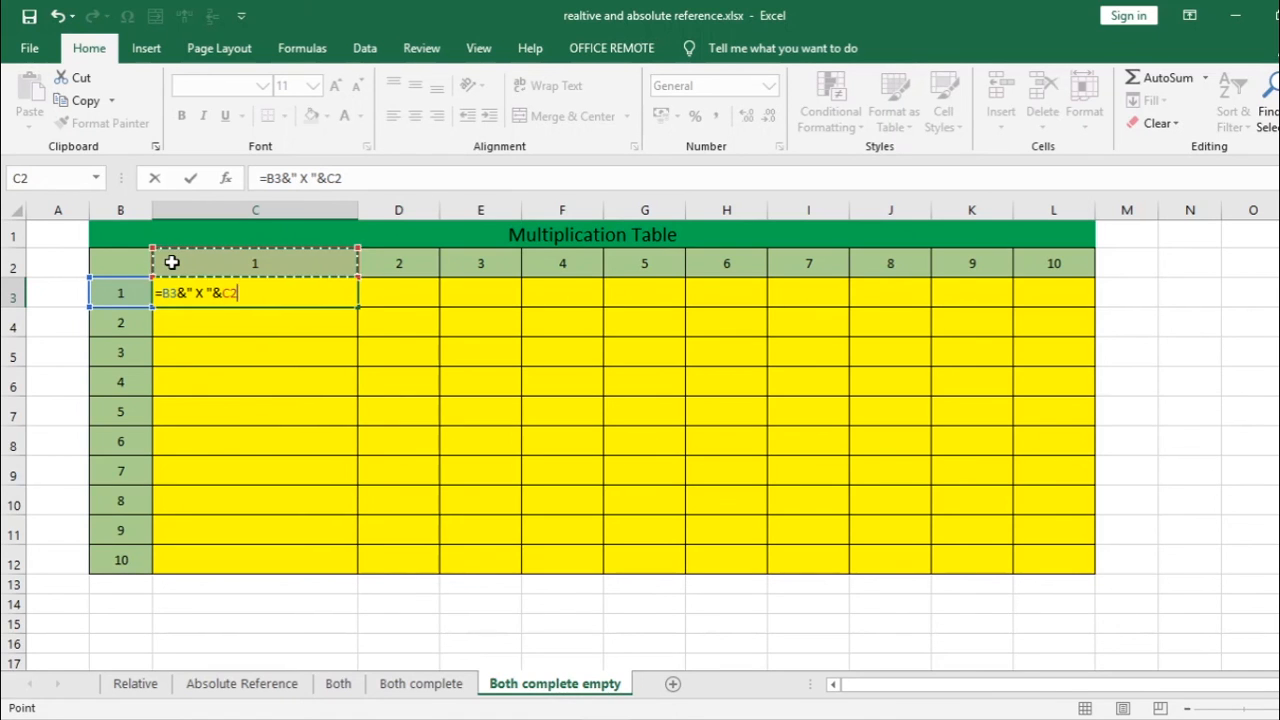
type("&\" = ")
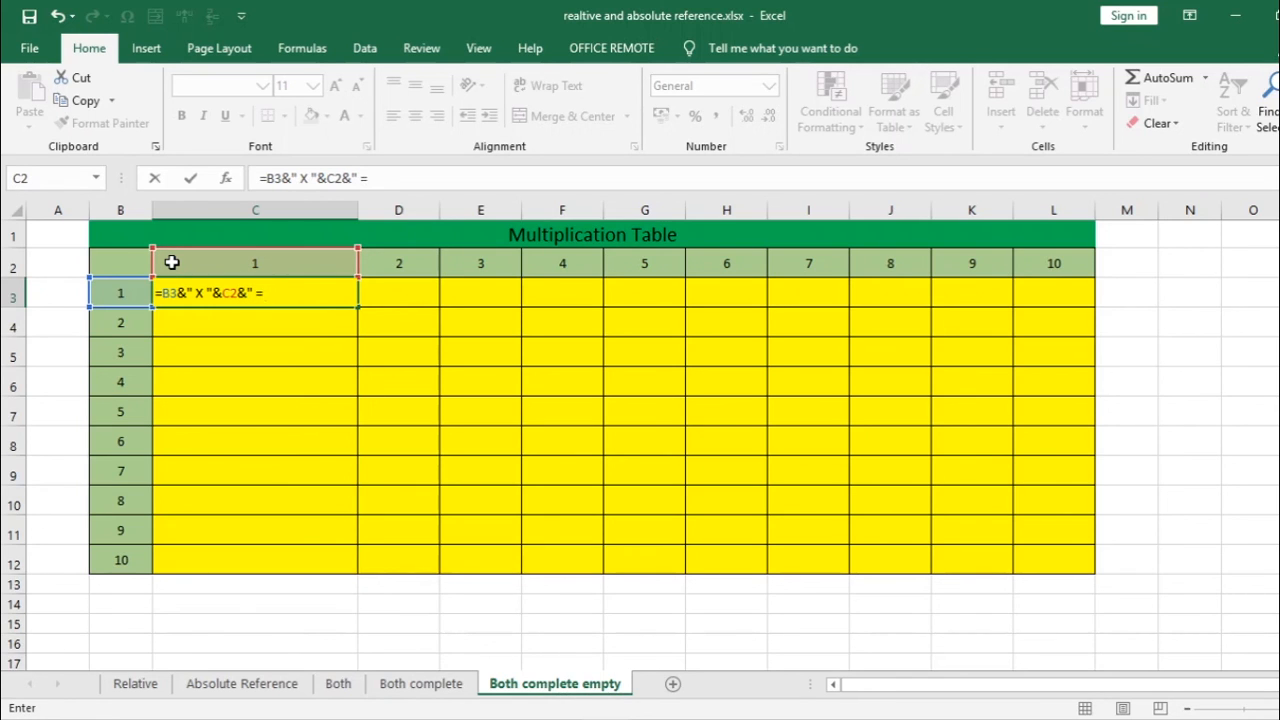
type("\"&")
left_click(119, 291)
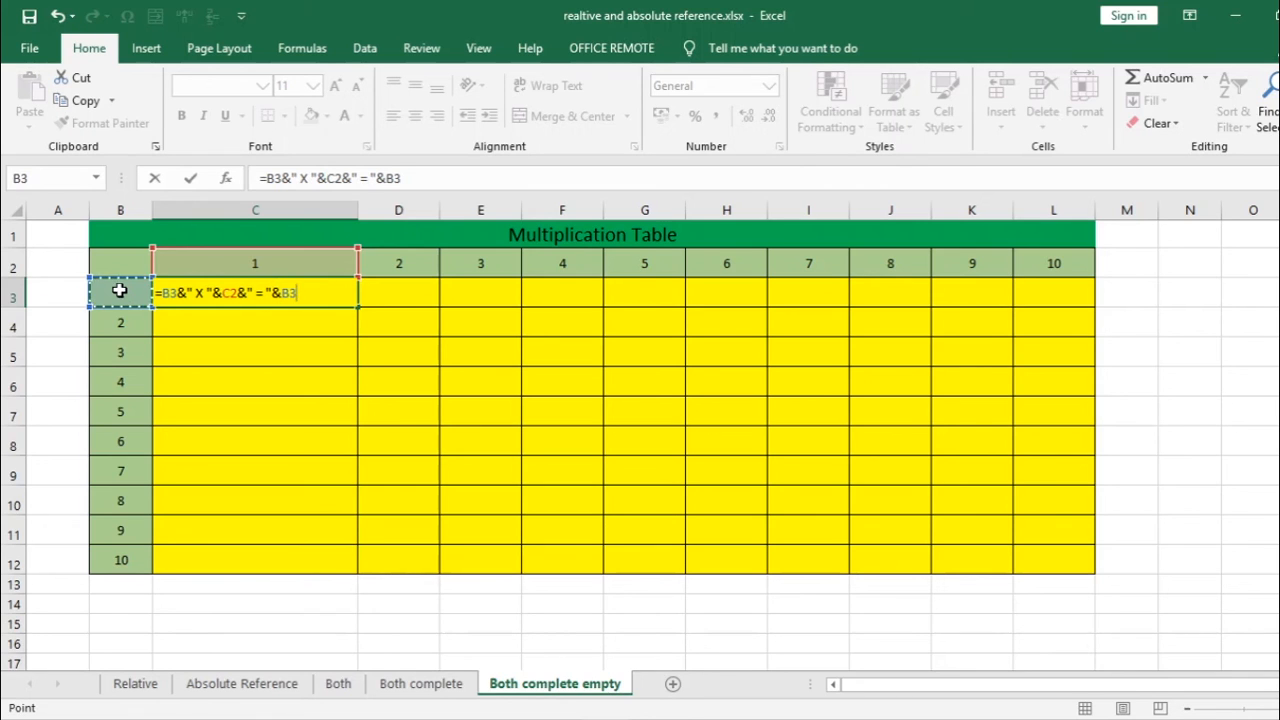
type("*")
left_click(191, 267)
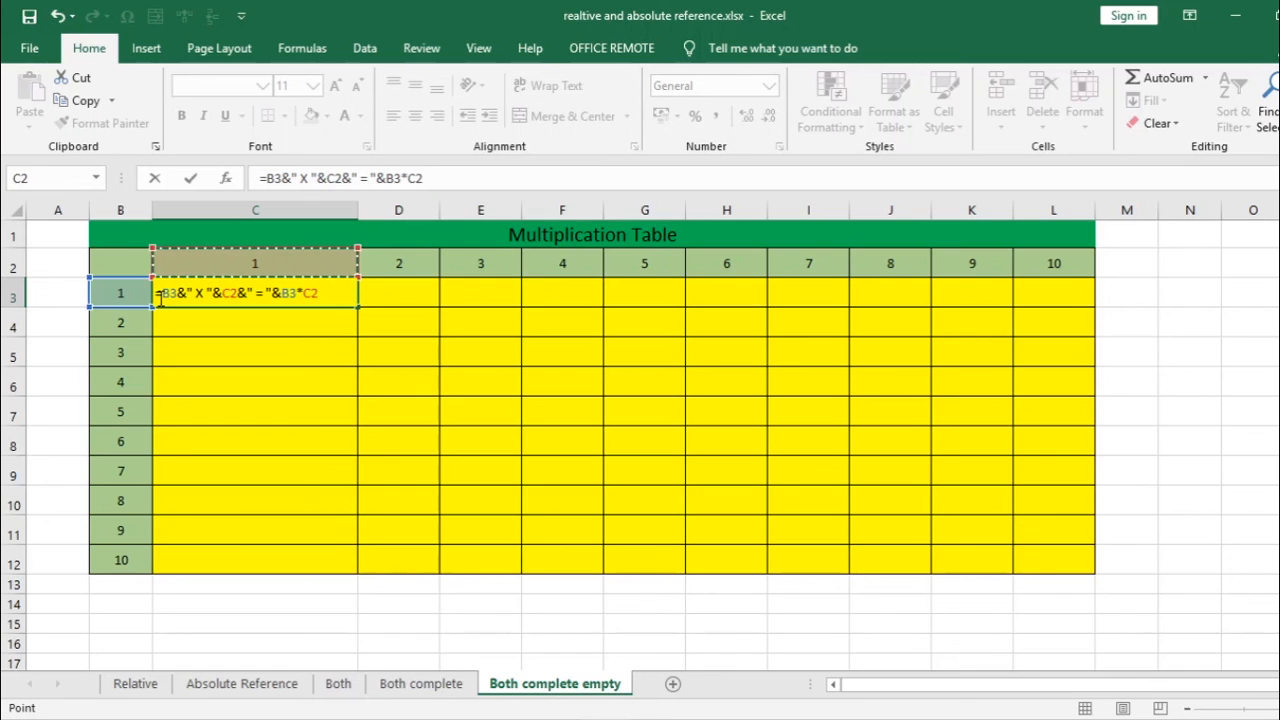
Lock column B and row 2 throughout the C3 formula, making it =$B3&" X "&C$2&" = "&$B3*C$2
left_click(162, 294)
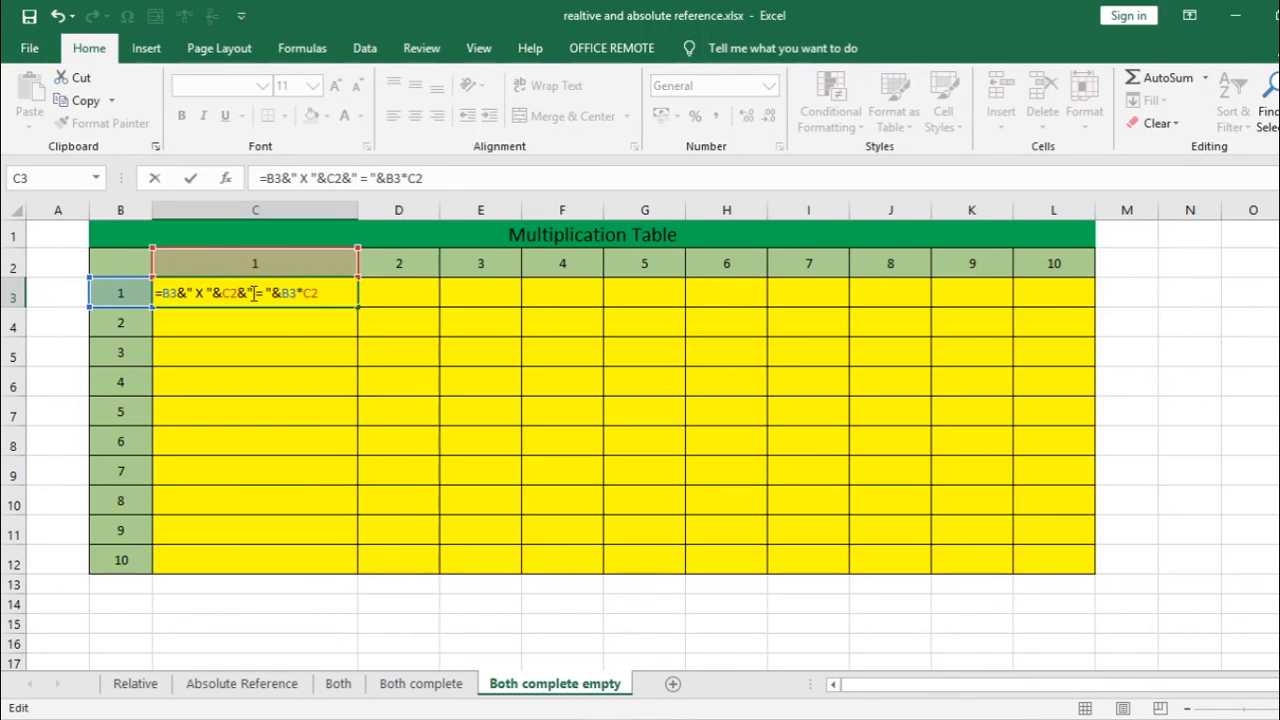
type("$")
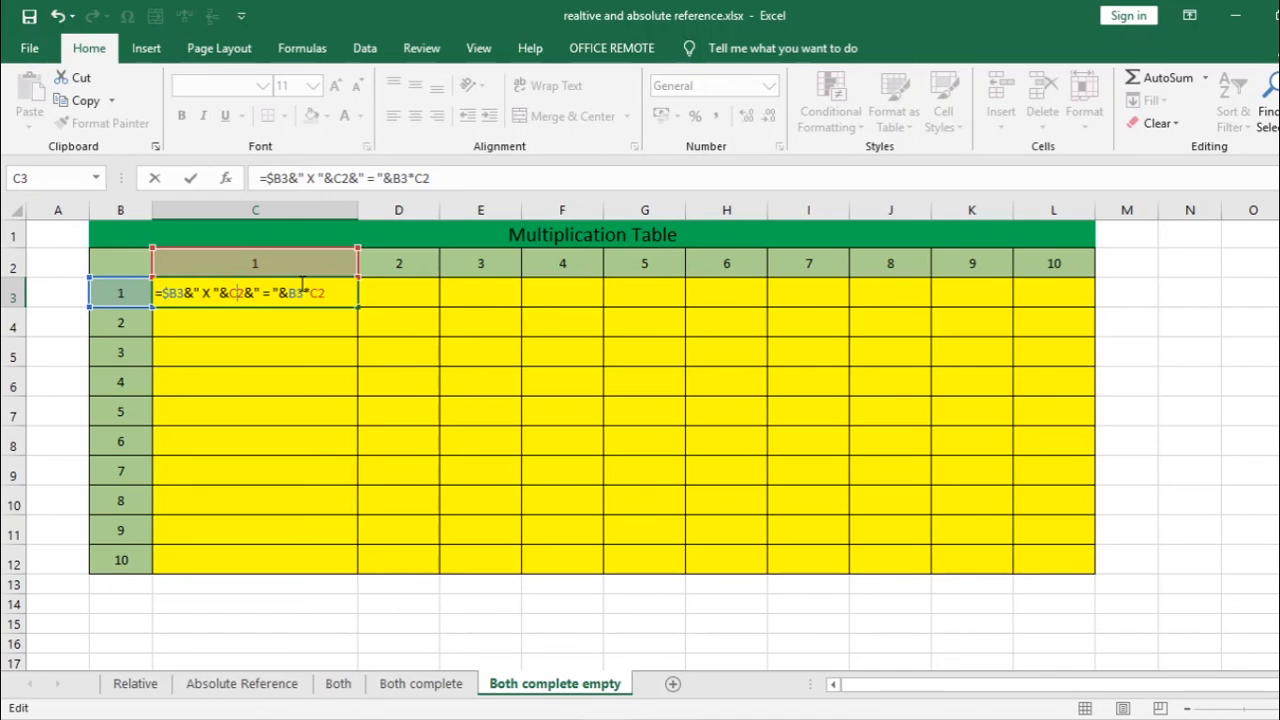
key("Right")
key("Right")
key("Right")
key("Right")
key("Right")
key("Right")
key("Right")
key("Right")
key("Right")
key("Right")
type("$")
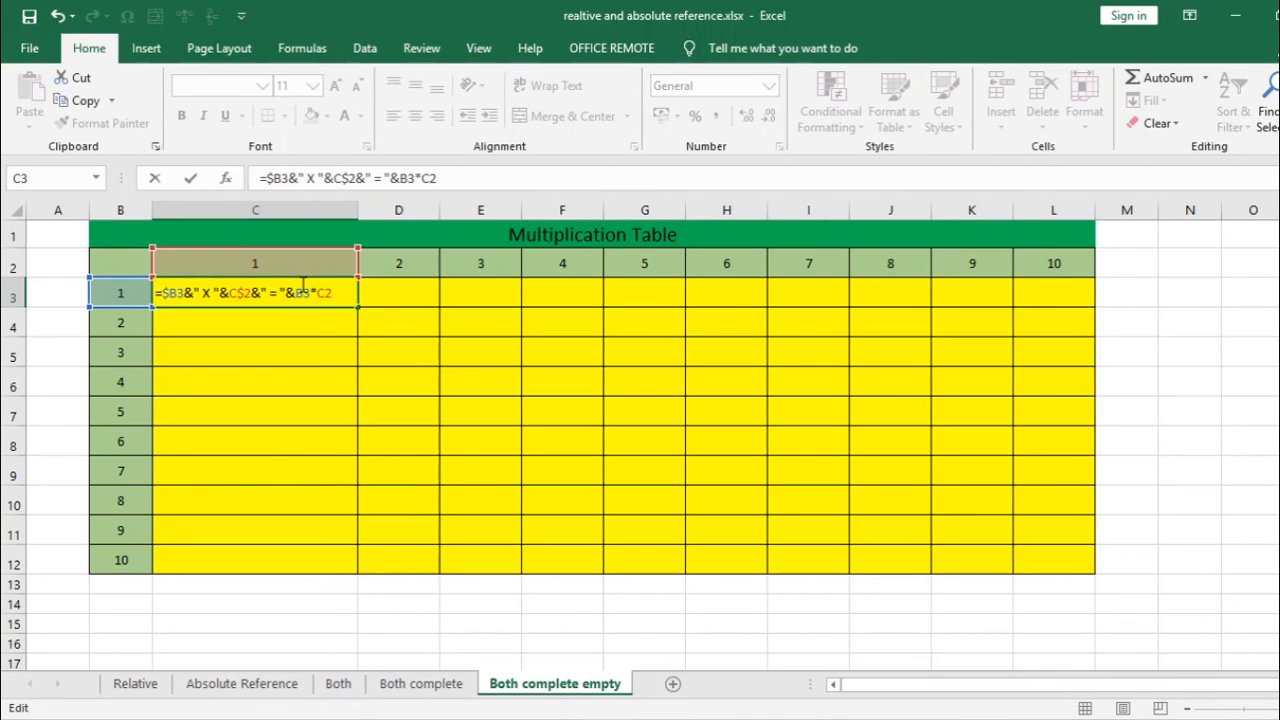
left_click(300, 287)
type("$")
left_click(336, 292)
type("$")
key("Return")
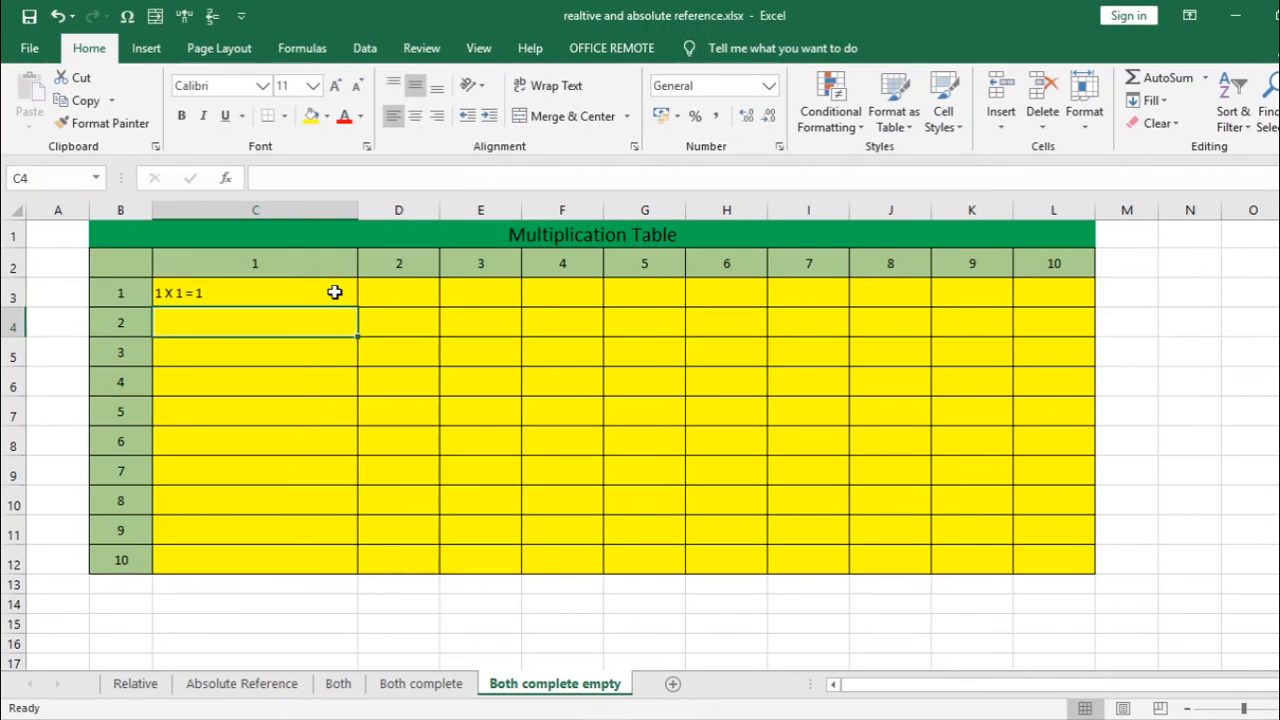
Fill the C3 formula through C3:L12 and narrow column C to about the width of the other table columns
left_click(212, 290)
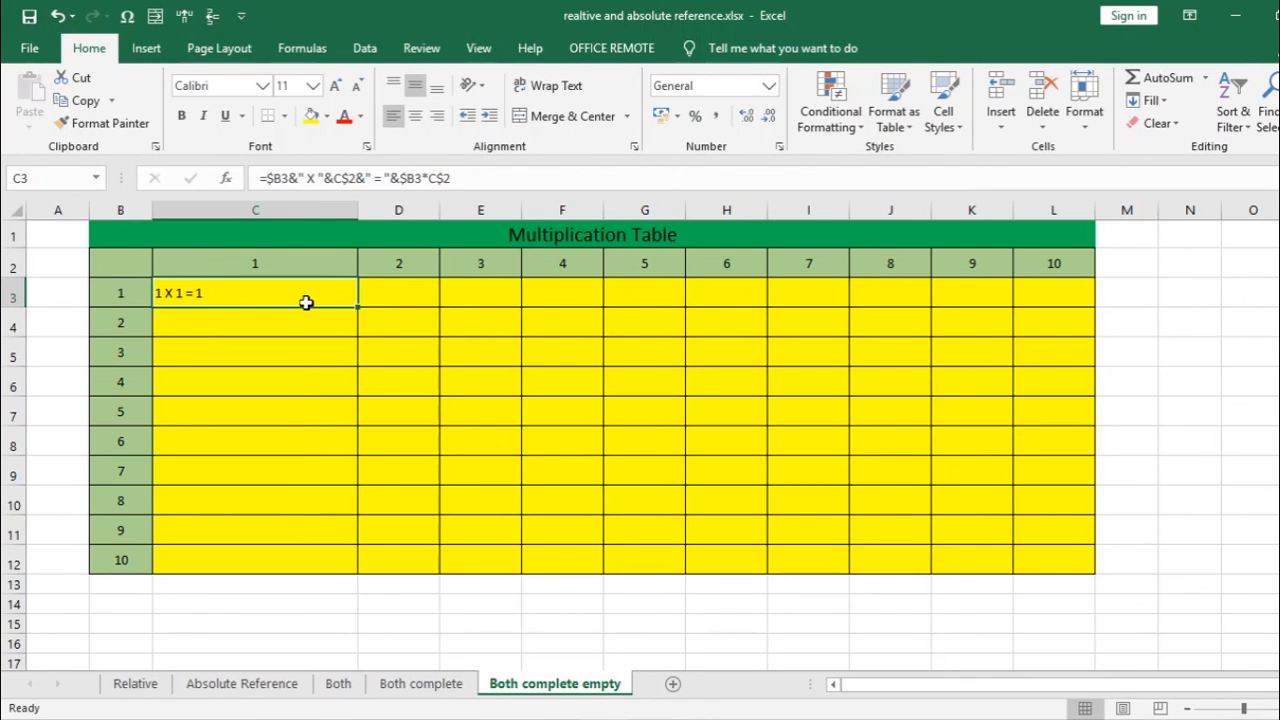
left_click_drag(358, 304, 1089, 563)
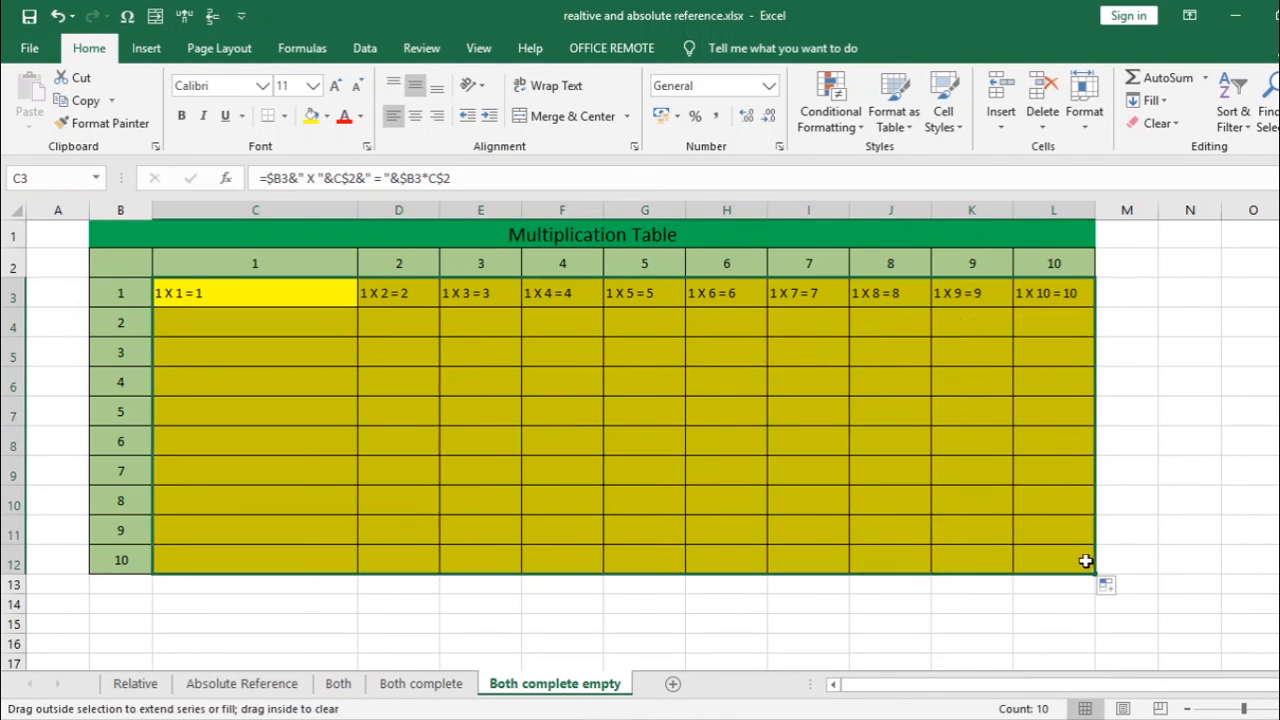
left_click_drag(354, 209, 237, 220)
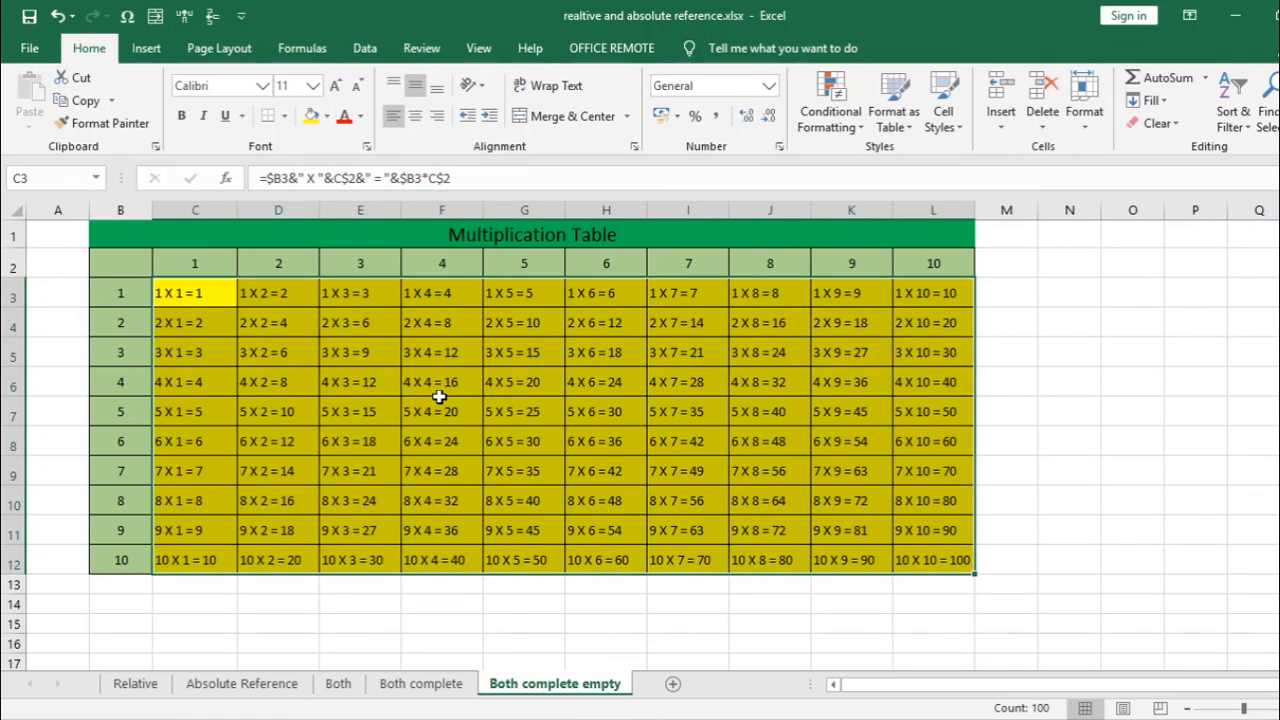